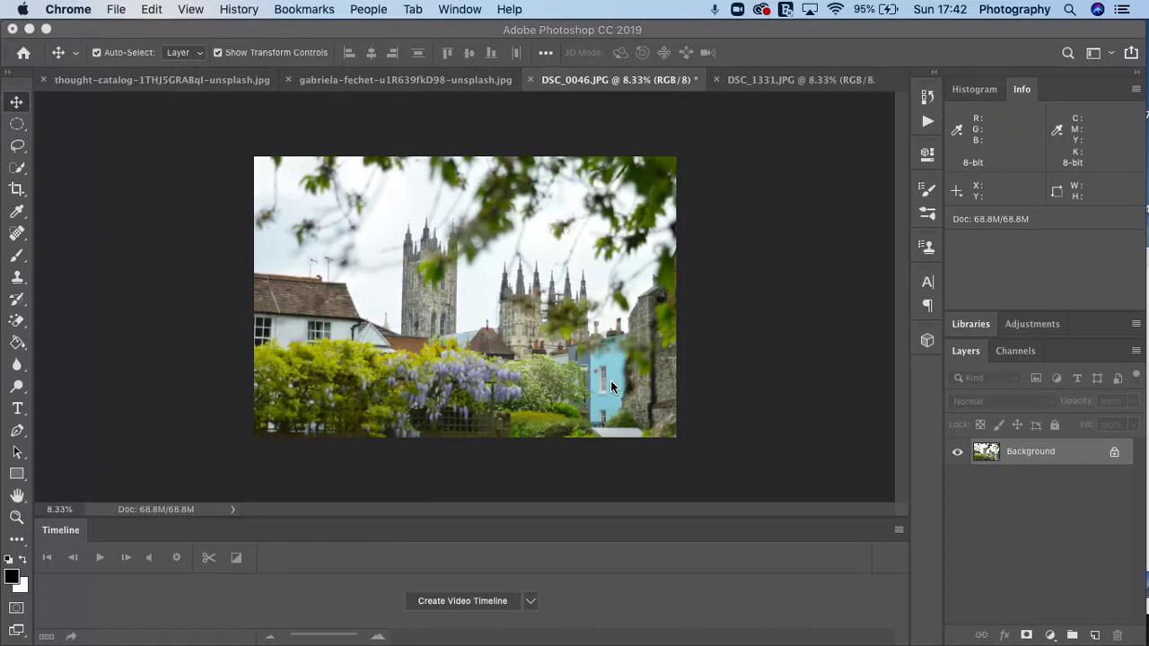
Make the Elliptical Marquee Tool active for the DSC_0046.JPG cathedral photo
click(17, 124)
right_click(17, 124)
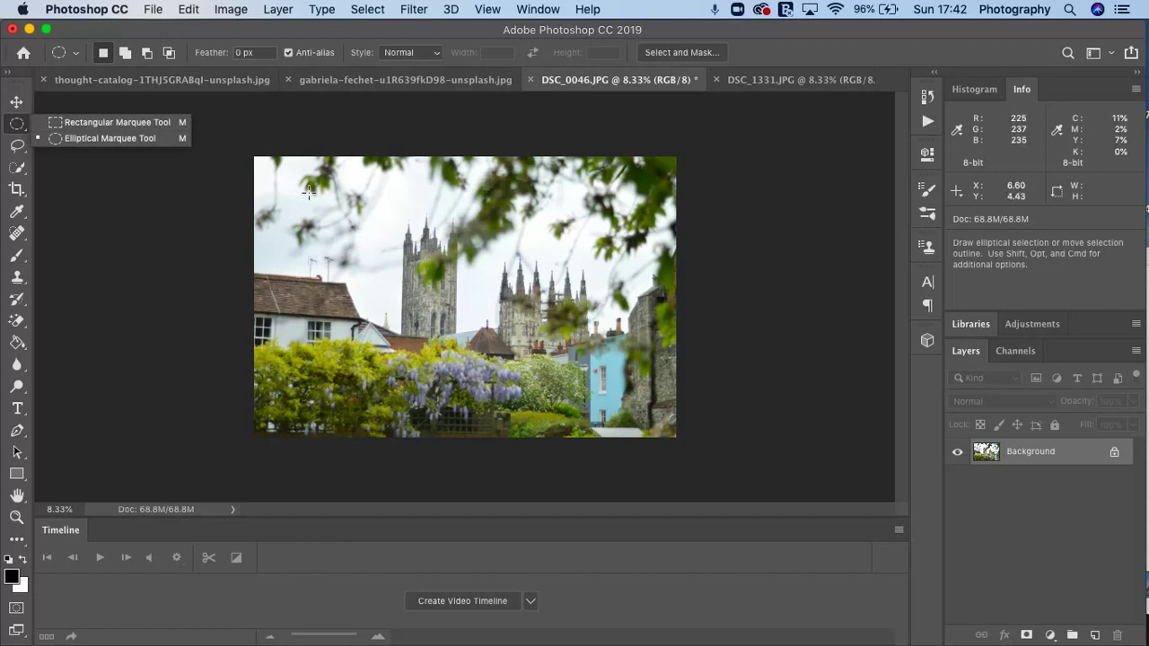
click(138, 140)
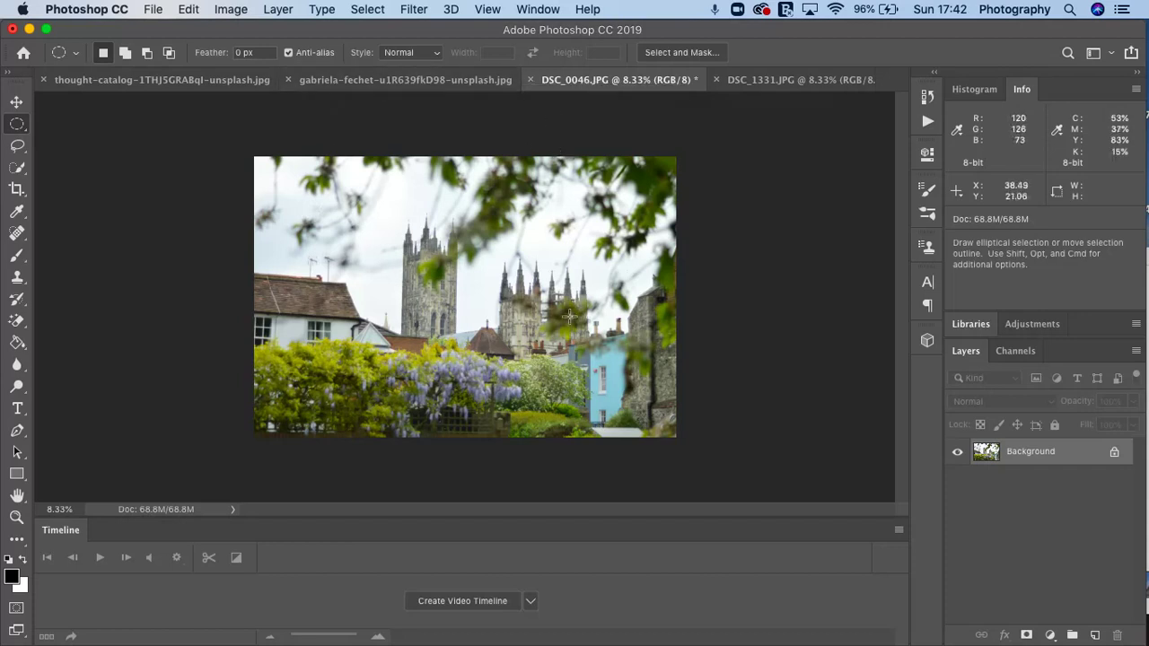
Look over the thought-catalog teacup and gabriela-fechet coffee mug photos, ending on the teacup image
click(188, 83)
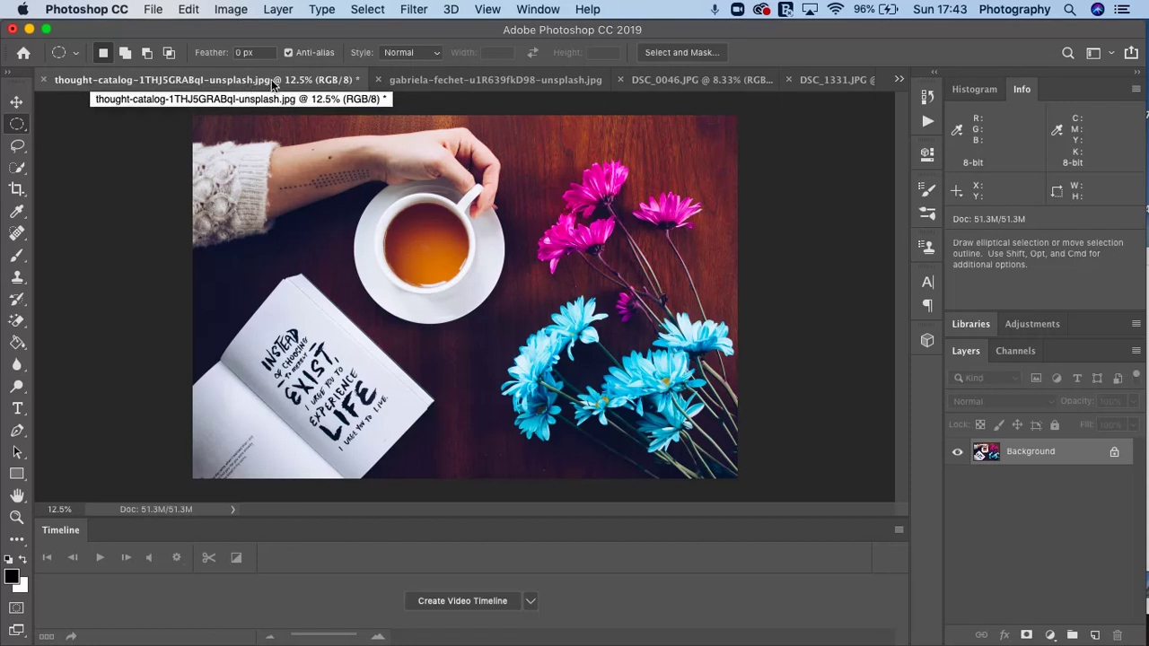
click(436, 85)
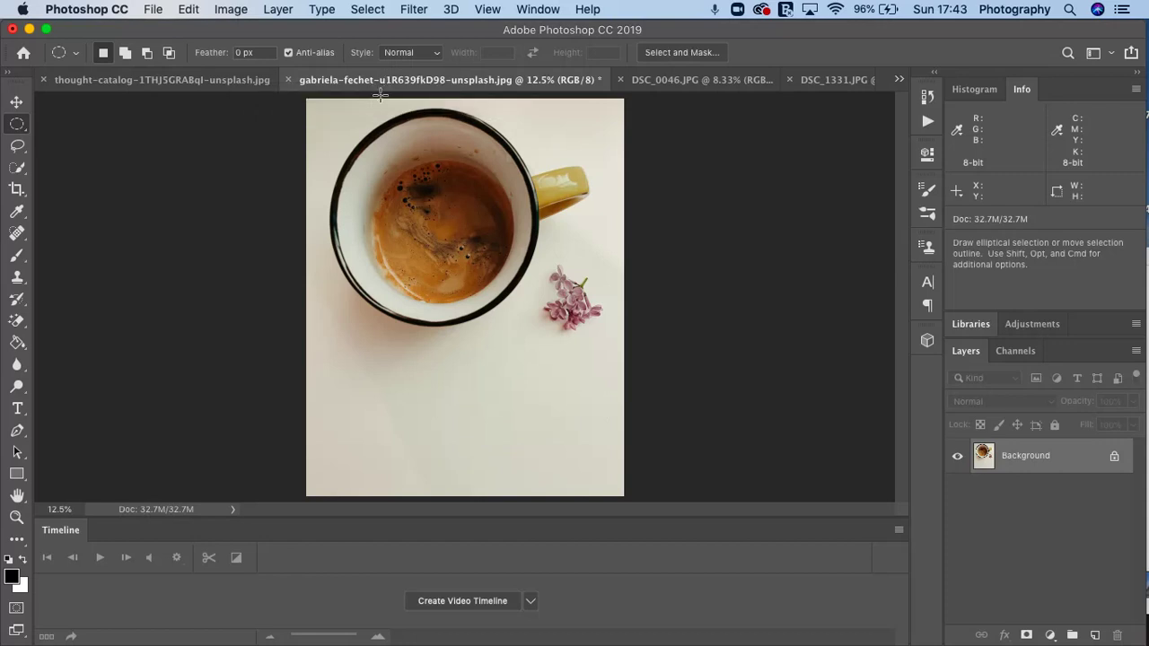
click(186, 83)
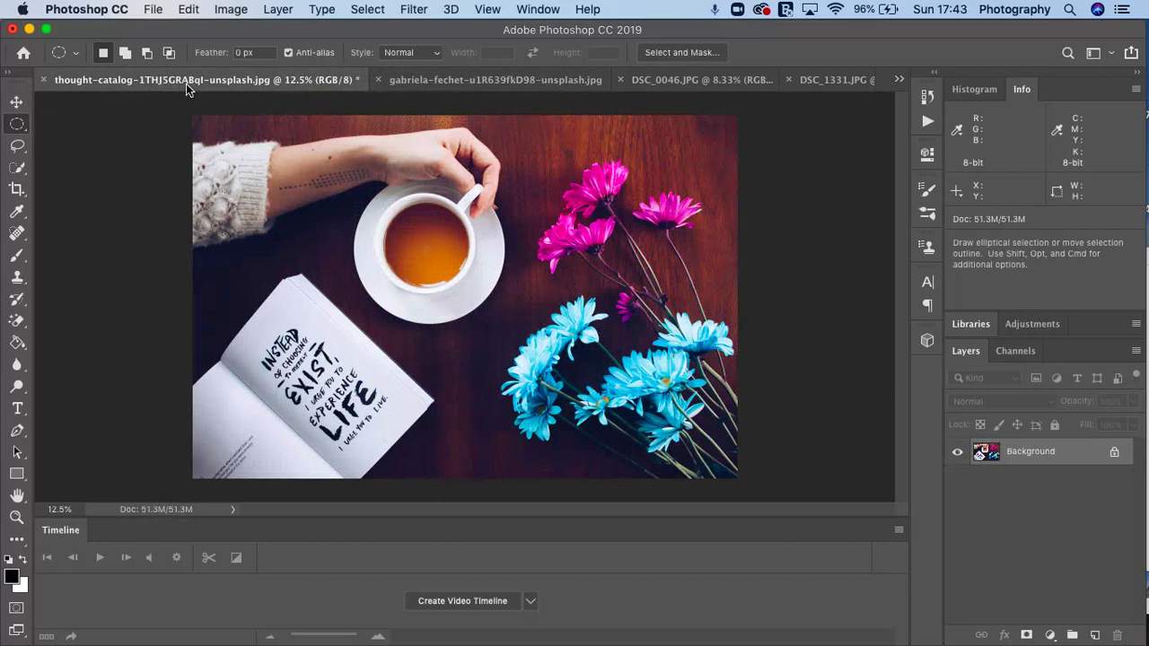
Return to DSC_0046.JPG and reselect the Elliptical Marquee Tool after checking the lasso options
click(701, 82)
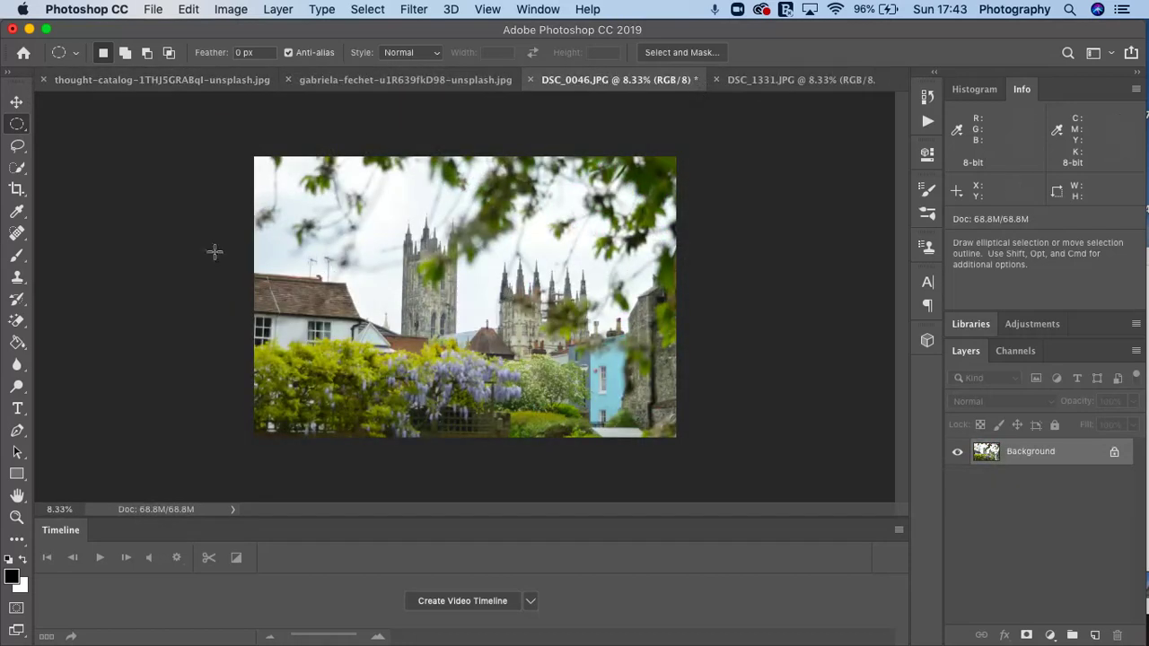
click(18, 131)
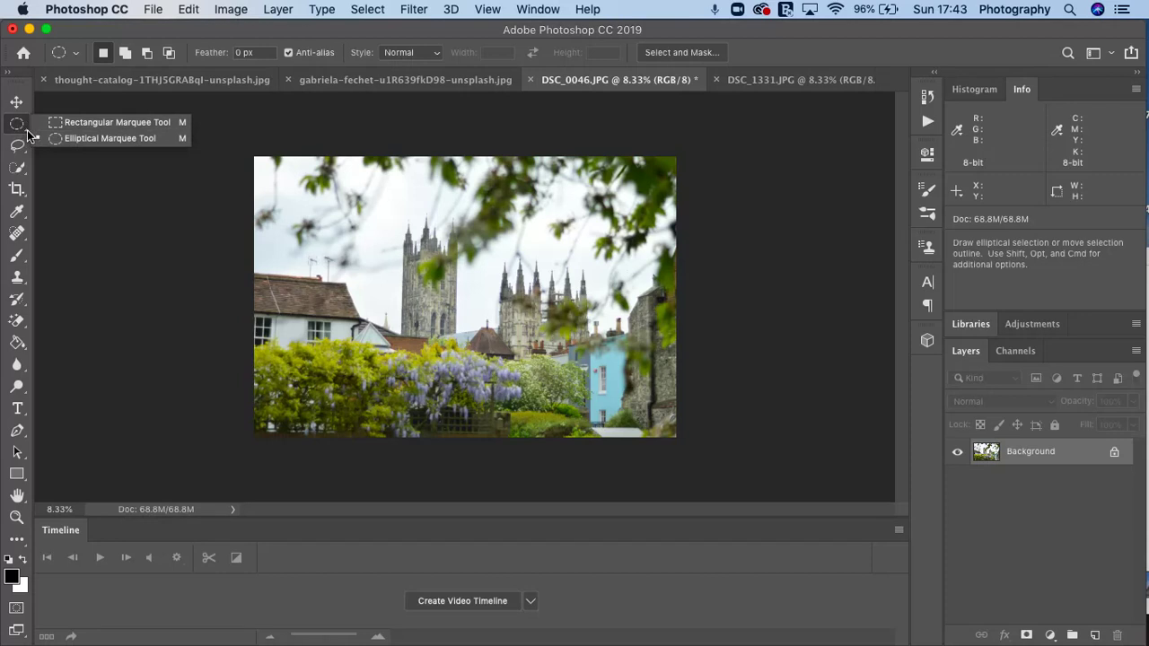
click(27, 157)
click(27, 157)
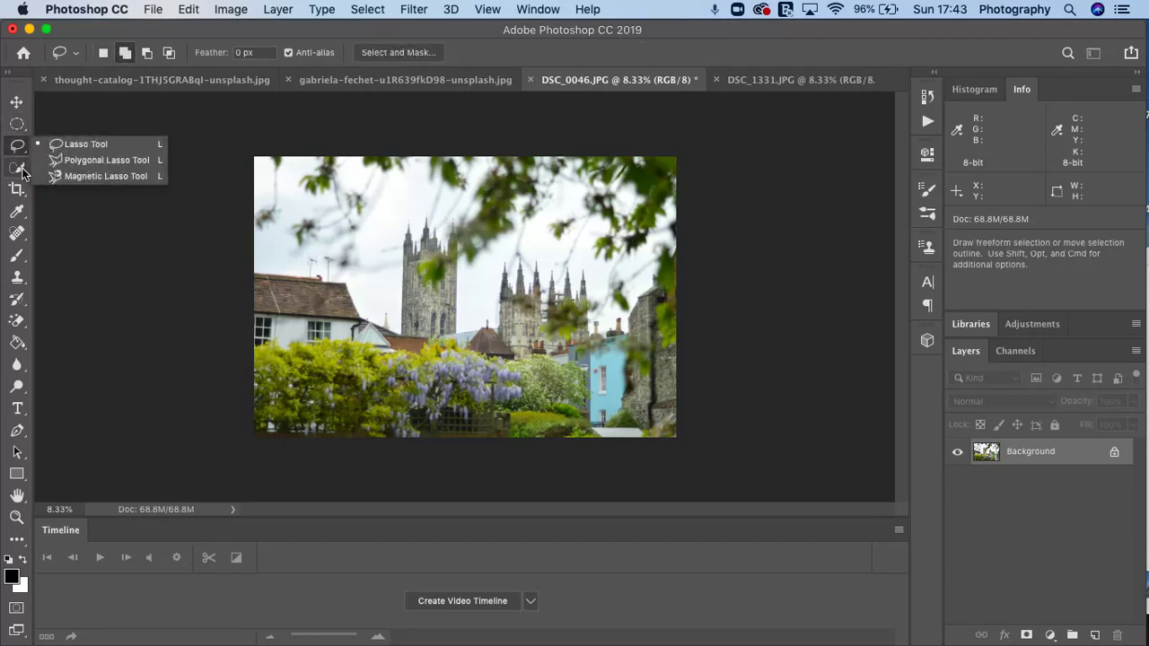
click(24, 129)
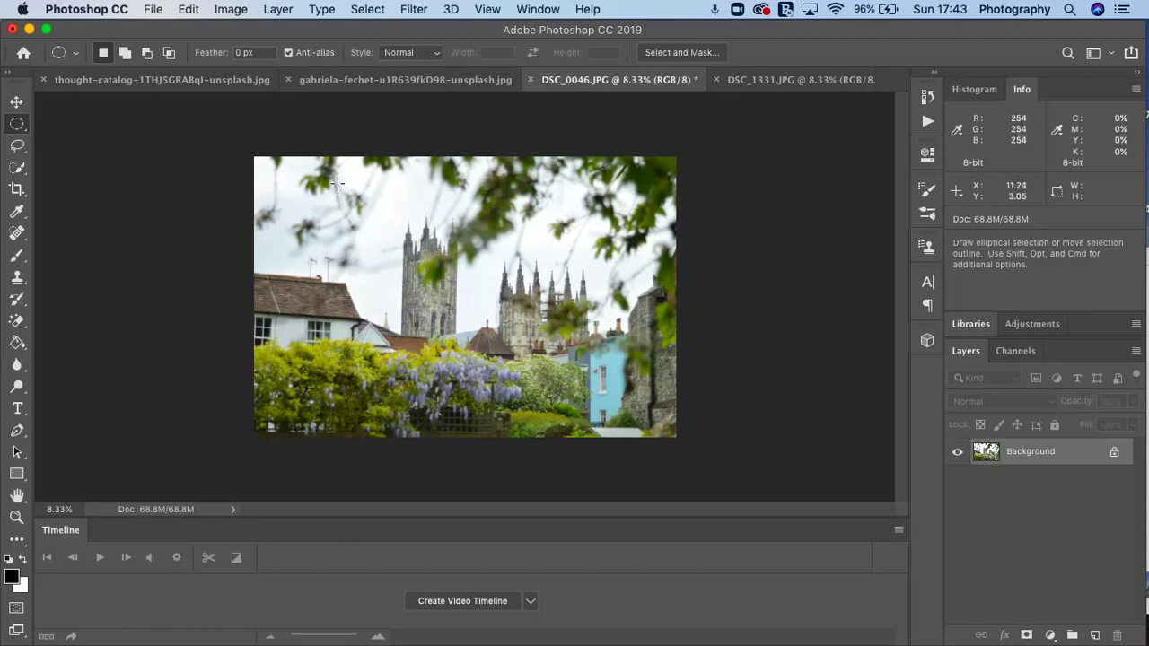
Draw a 30.04 × 30.04 cm circular selection around the cathedral towers and nudge it into place
key(shift)
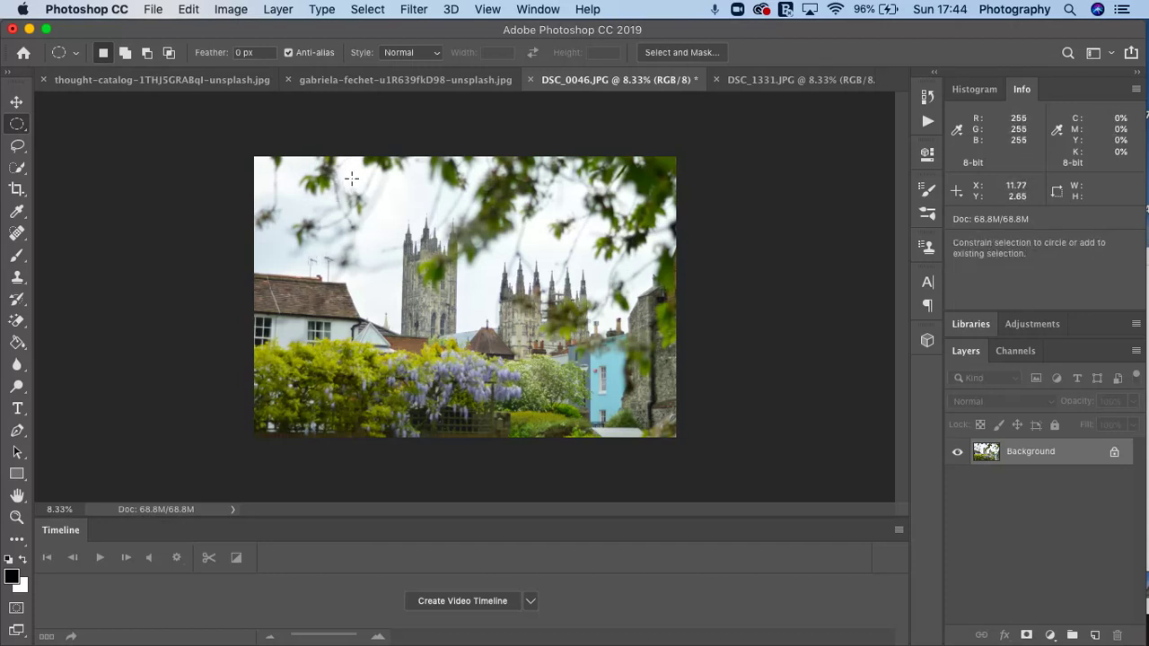
drag(351, 179, 621, 407)
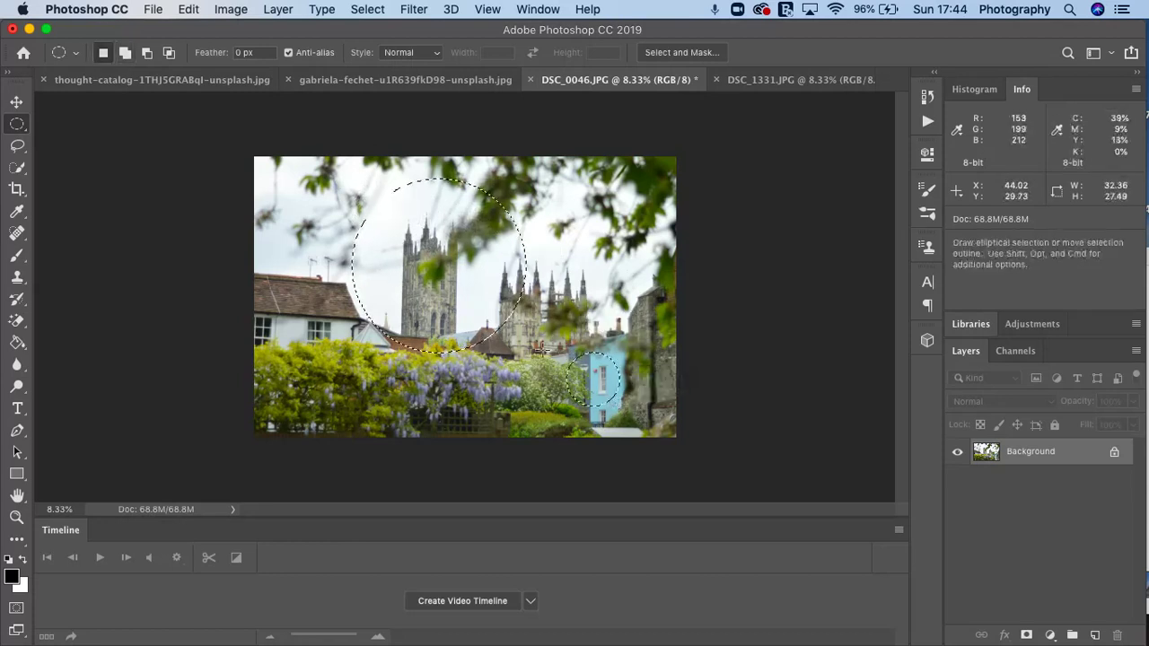
click(535, 365)
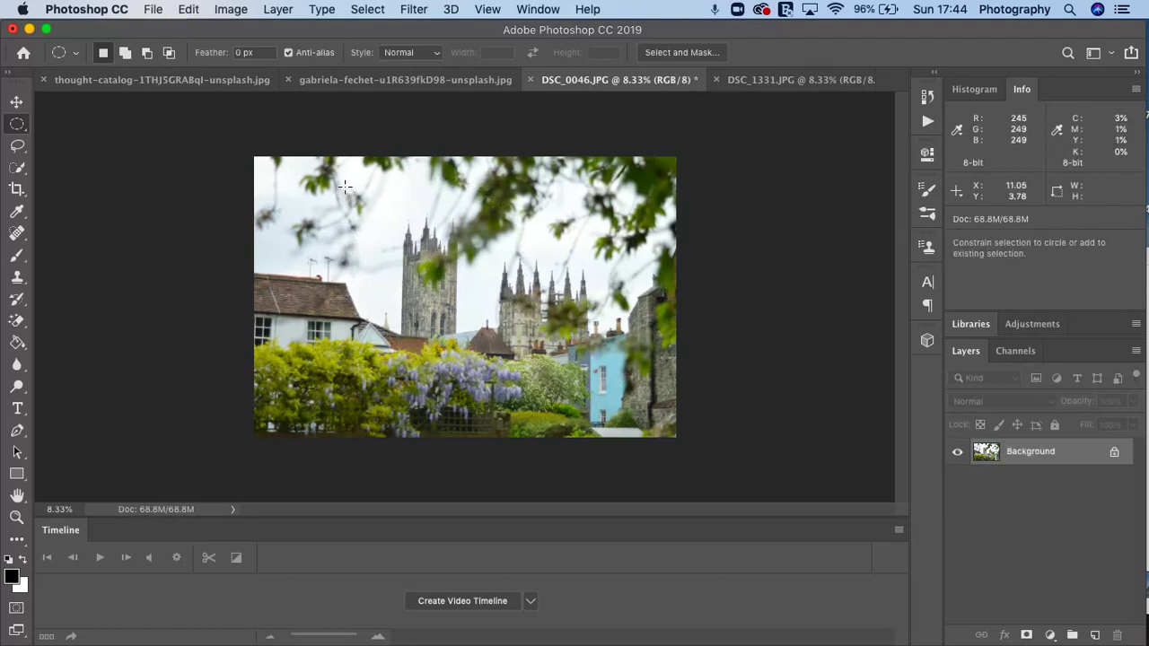
drag(345, 186, 736, 437)
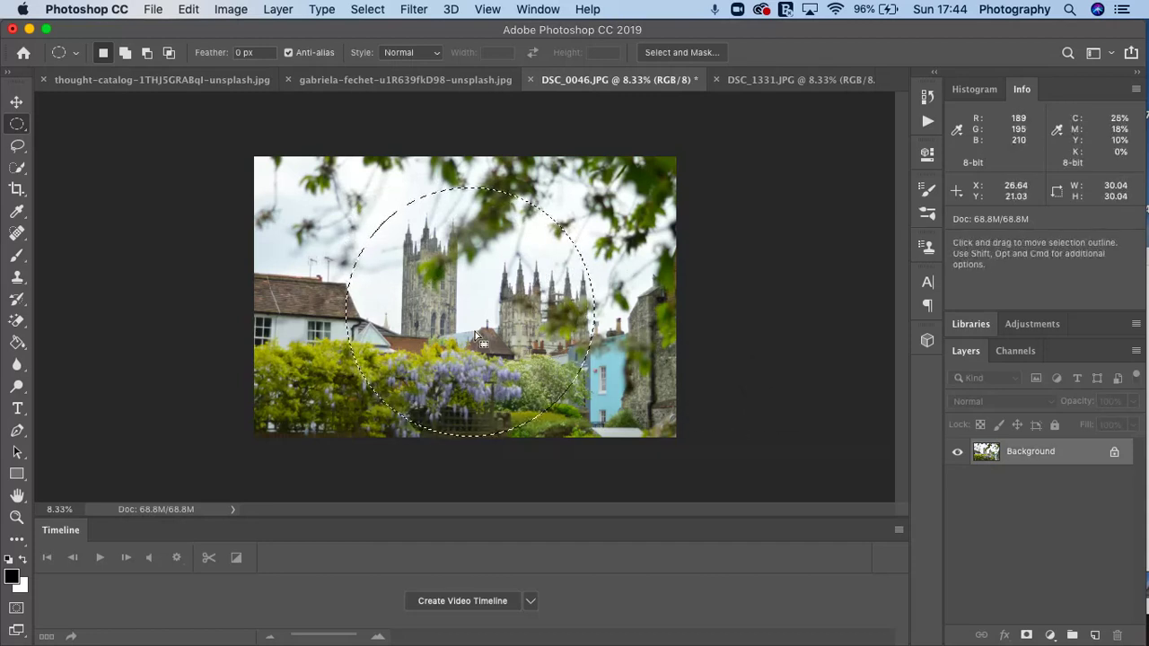
key(shift+Right)
key(shift+Right)
key(shift+Right)
key(shift+Right)
key(shift+Right)
key(shift+Right)
key(shift+Right)
key(shift+Right)
key(shift+Right)
key(shift+Right)
key(shift+Right)
key(shift+Right)
key(shift+Right)
key(shift+Right)
key(shift+Right)
key(shift+Right)
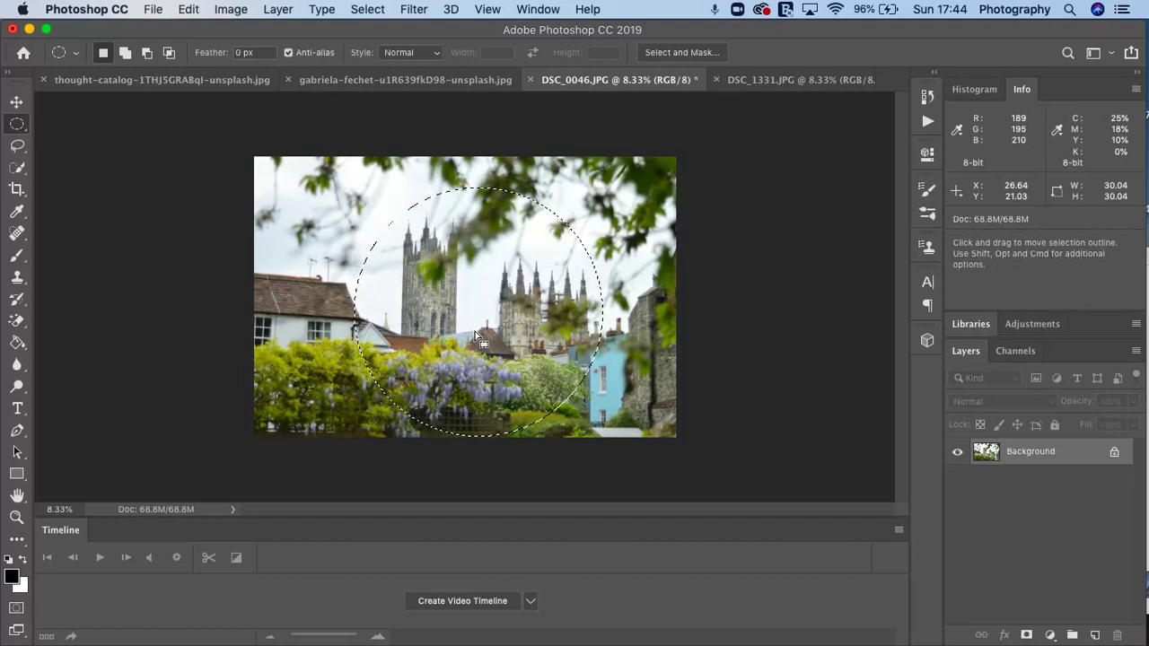
key(shift+Right)
key(shift+Right)
key(shift+Right)
key(shift+Right)
key(shift+Right)
key(shift+Right)
key(shift+Right)
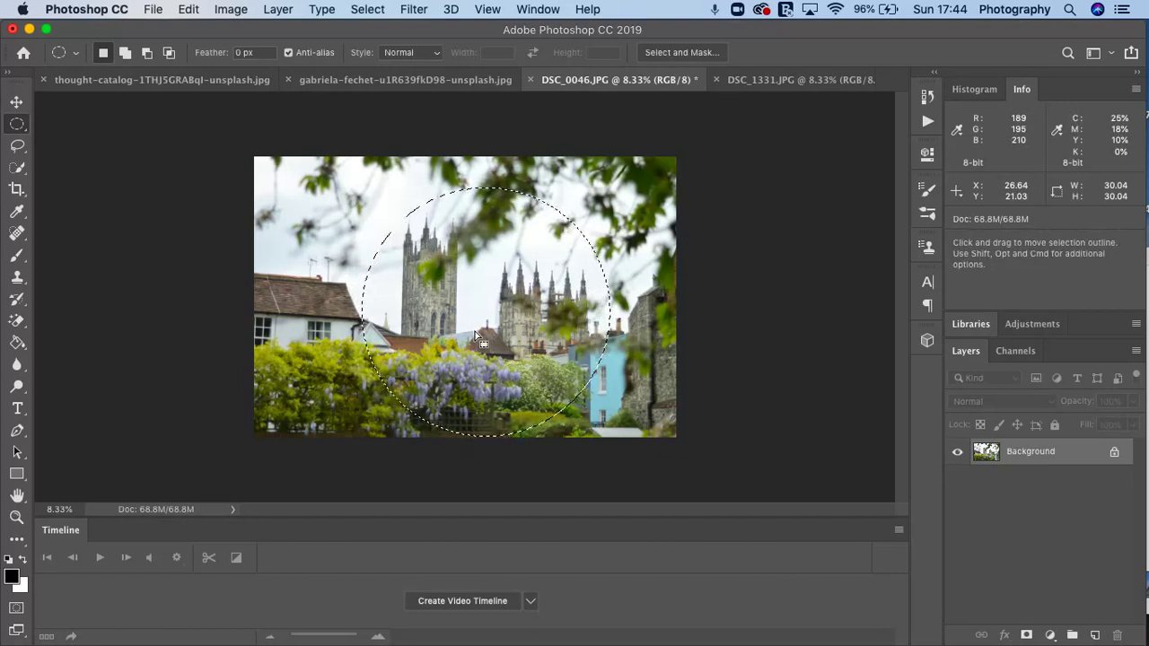
key(shift+Up)
key(shift+Up)
key(shift+Up)
key(shift+Up)
key(shift+Up)
key(shift+Up)
key(shift+Up)
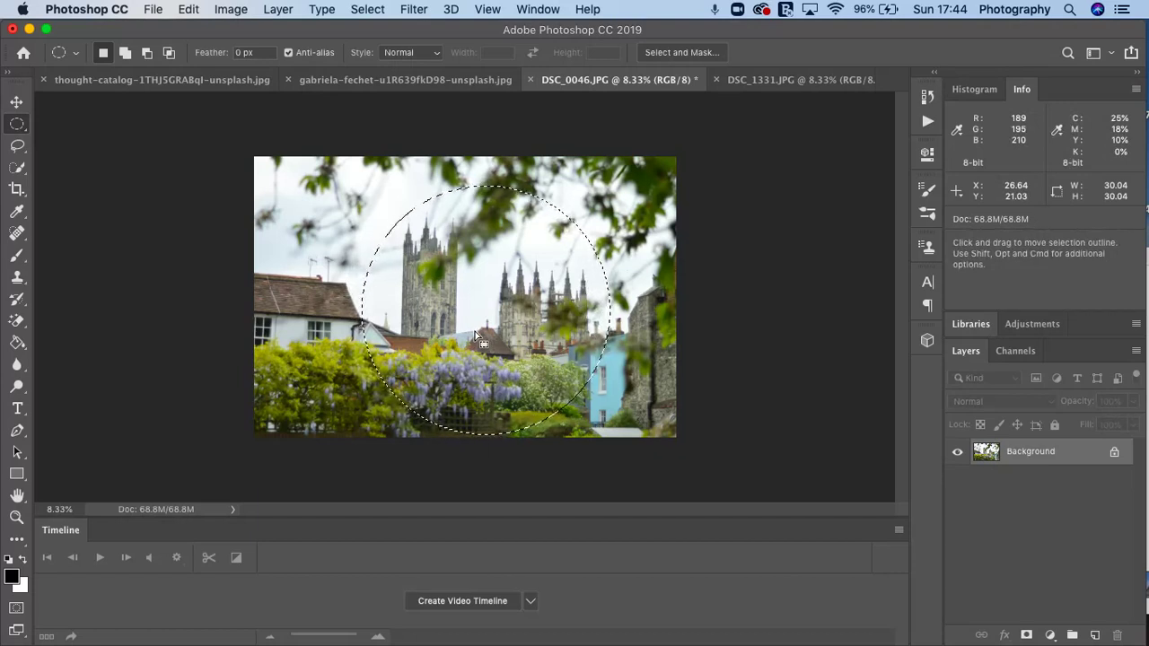
key(shift+Up)
key(shift+Up)
key(shift+Left)
key(shift+Left)
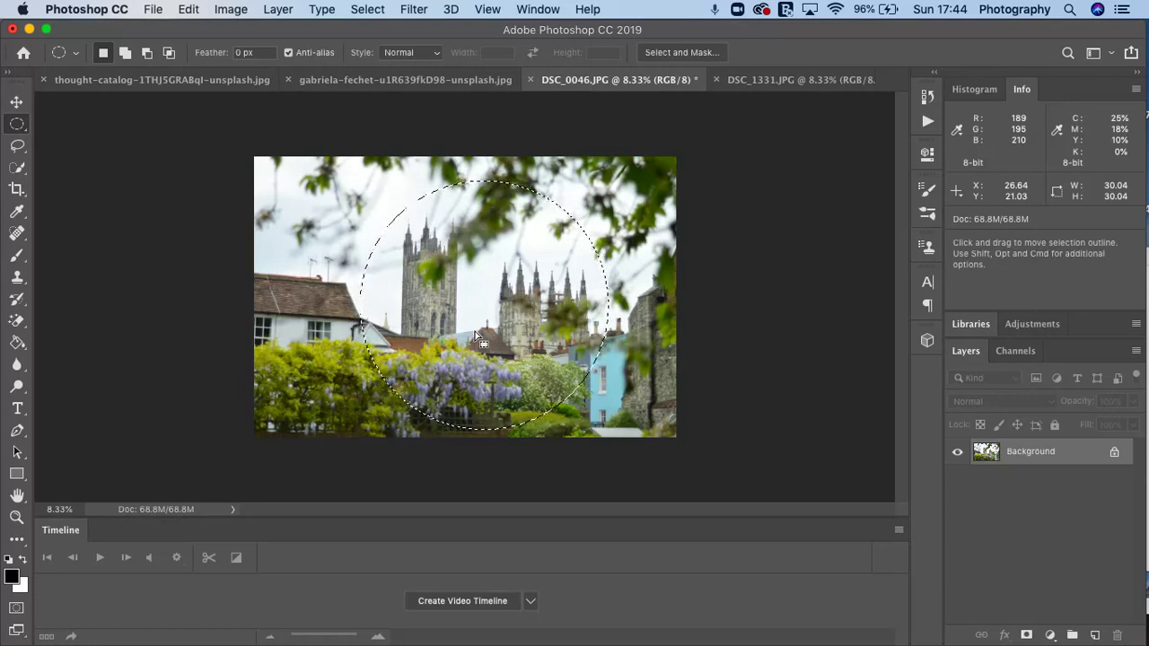
Drag the circular cathedral cutout into the thought-catalog teacup photo as Layer 1
click(17, 103)
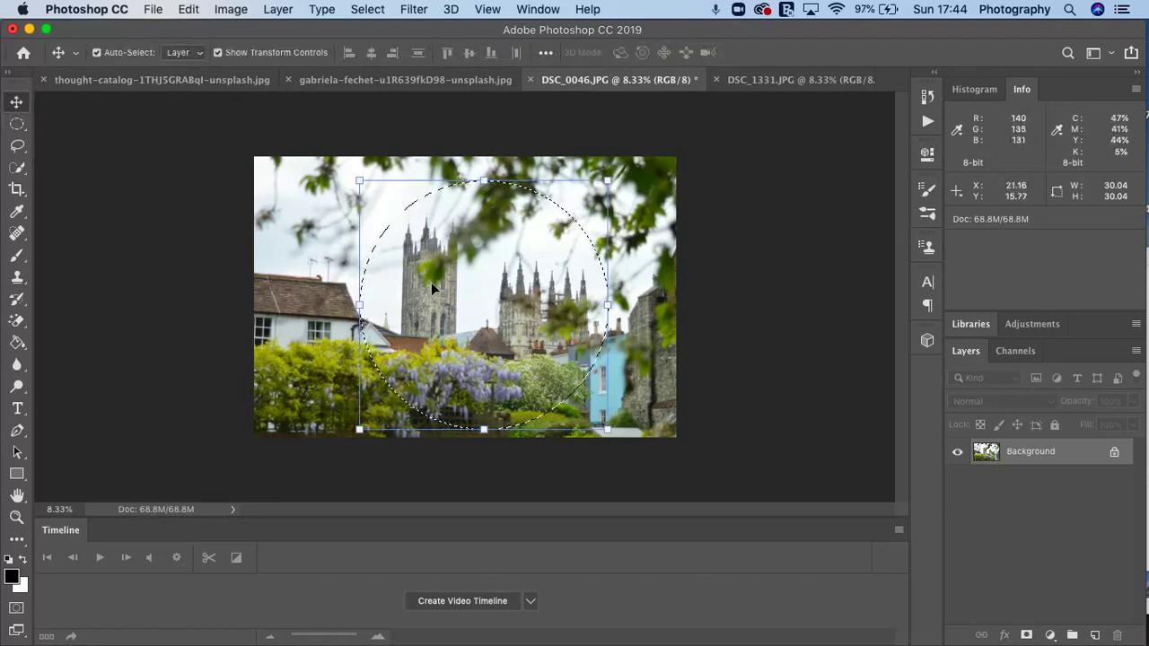
drag(467, 291, 134, 79)
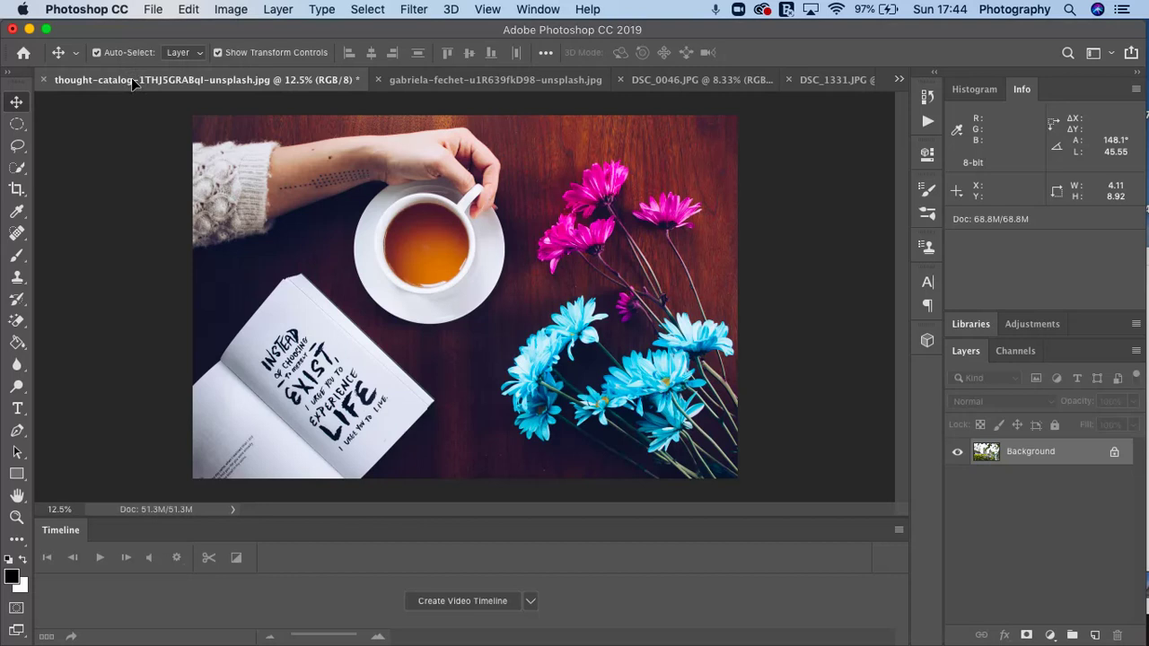
drag(280, 177, 465, 322)
drag(483, 329, 525, 322)
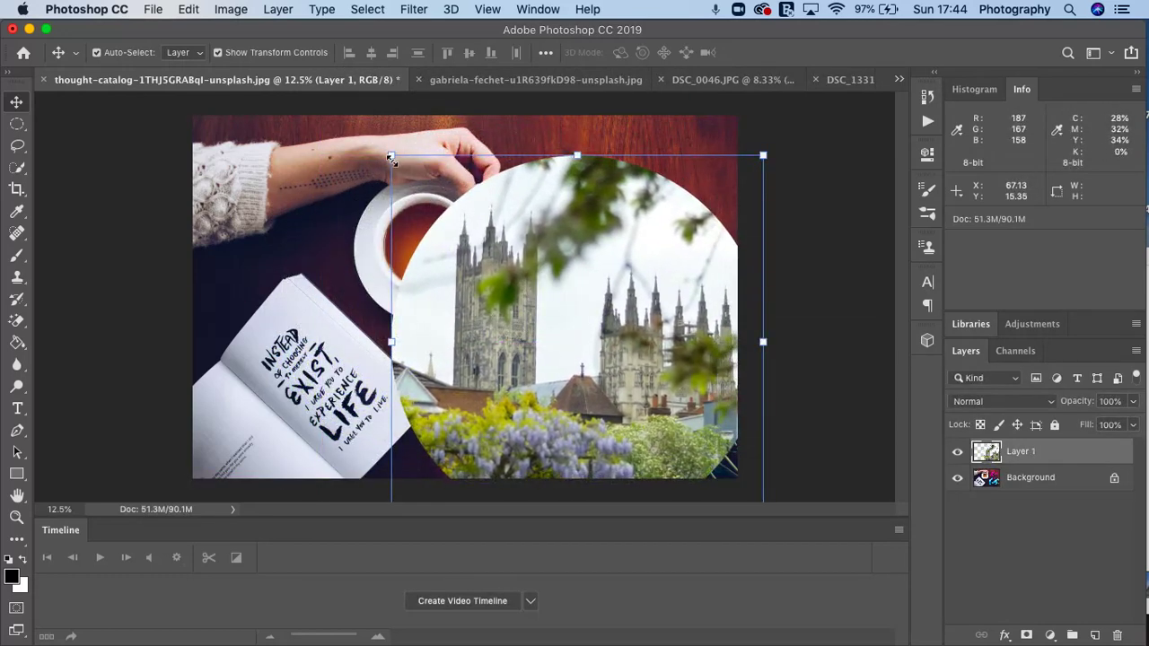
key(super+minus)
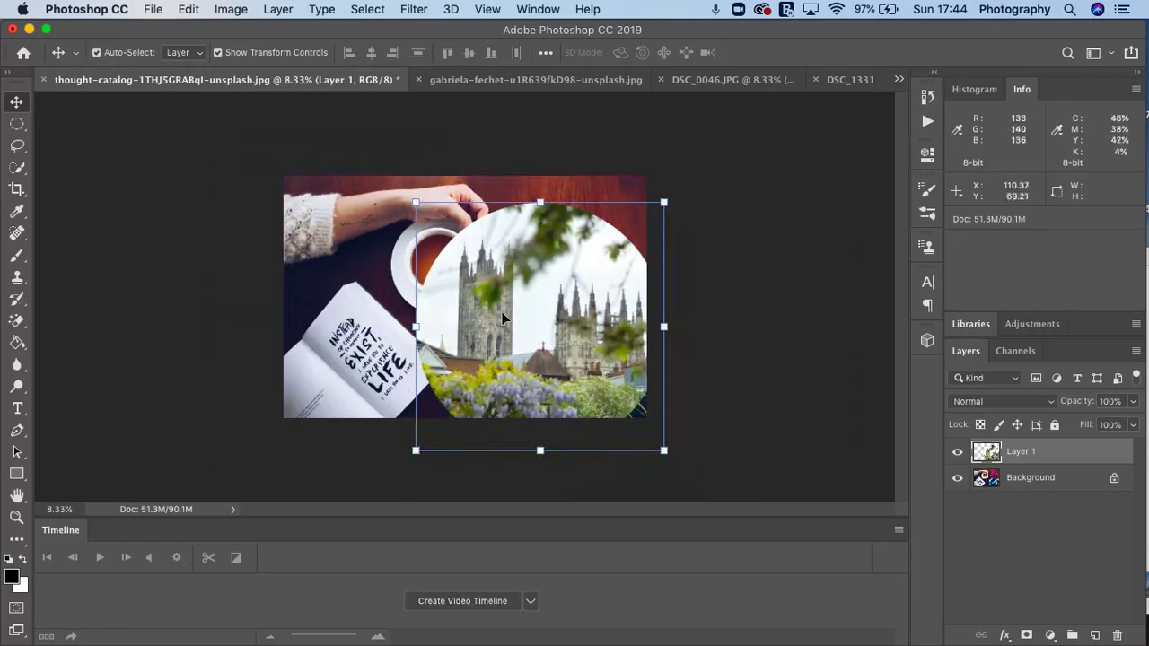
Scale Layer 1 to 22.23% and centre it inside the teacup's rim, then commit
drag(501, 311, 448, 286)
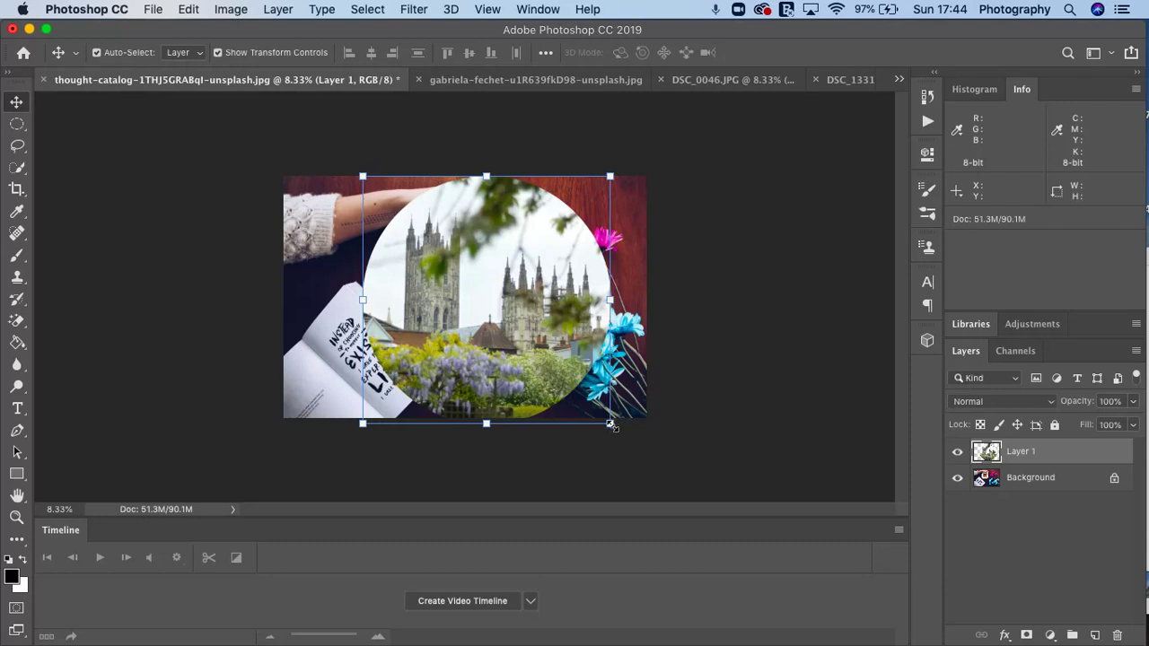
drag(610, 426, 391, 300)
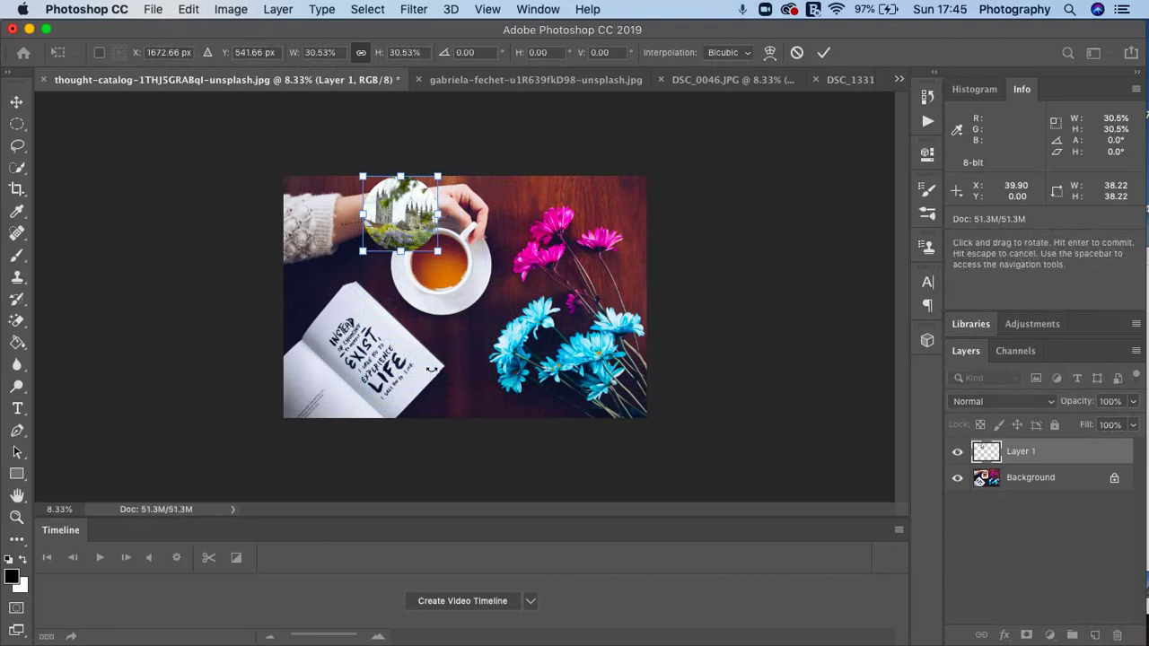
key(super+plus)
key(super+plus)
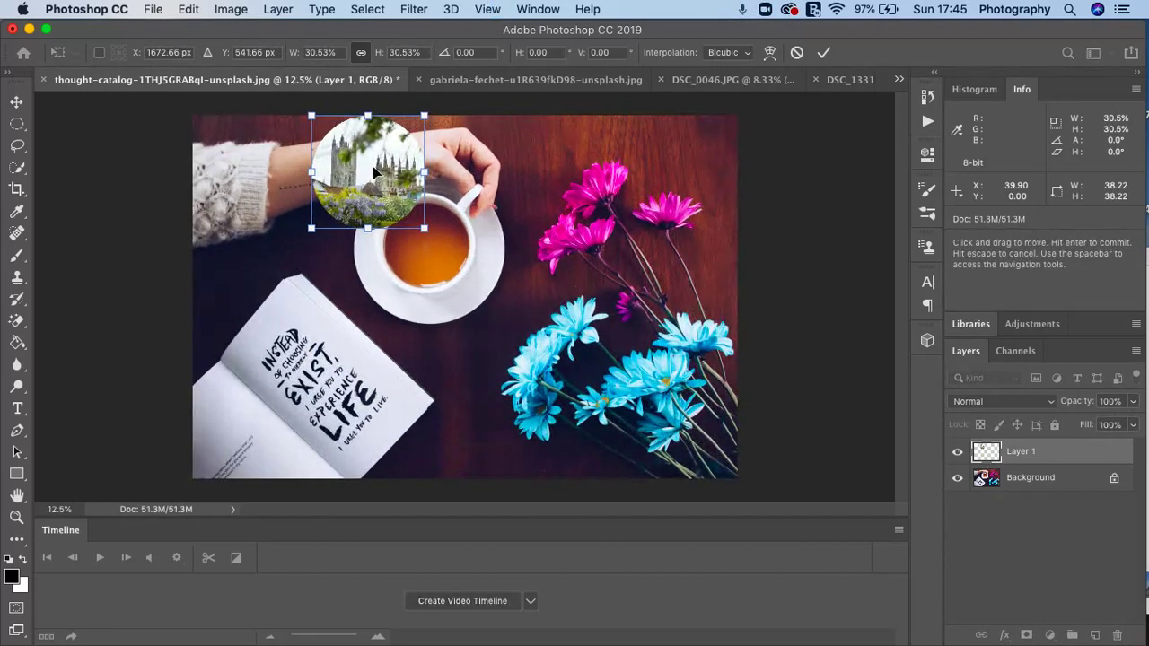
drag(373, 166, 431, 239)
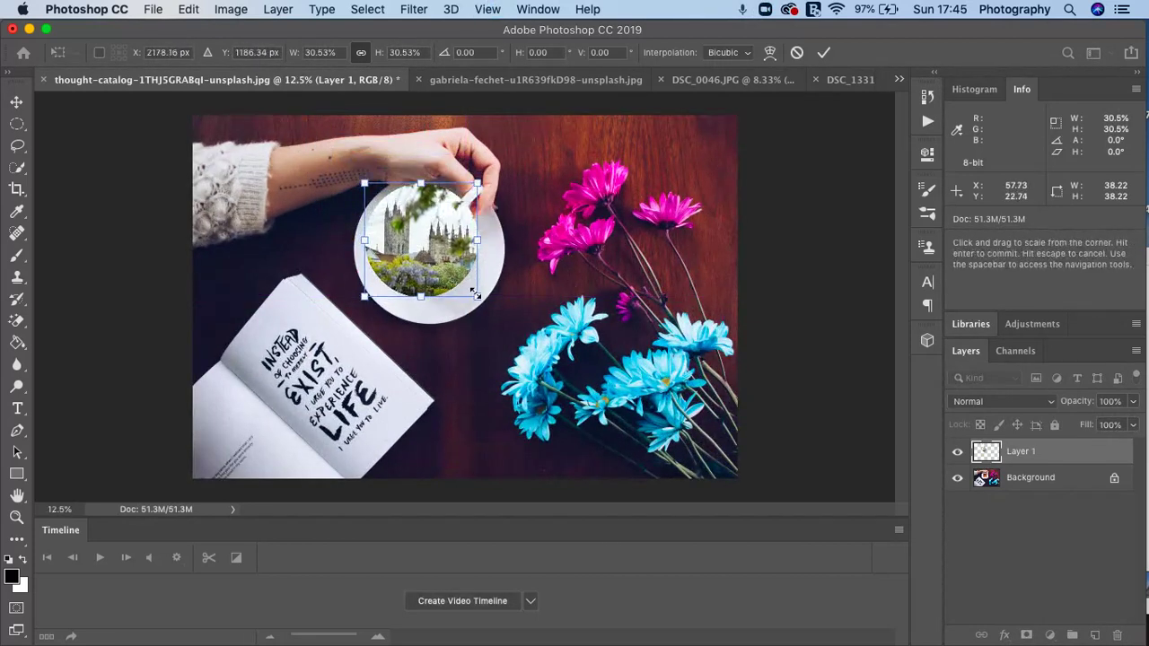
drag(478, 296, 454, 273)
drag(398, 236, 416, 249)
drag(476, 198, 434, 236)
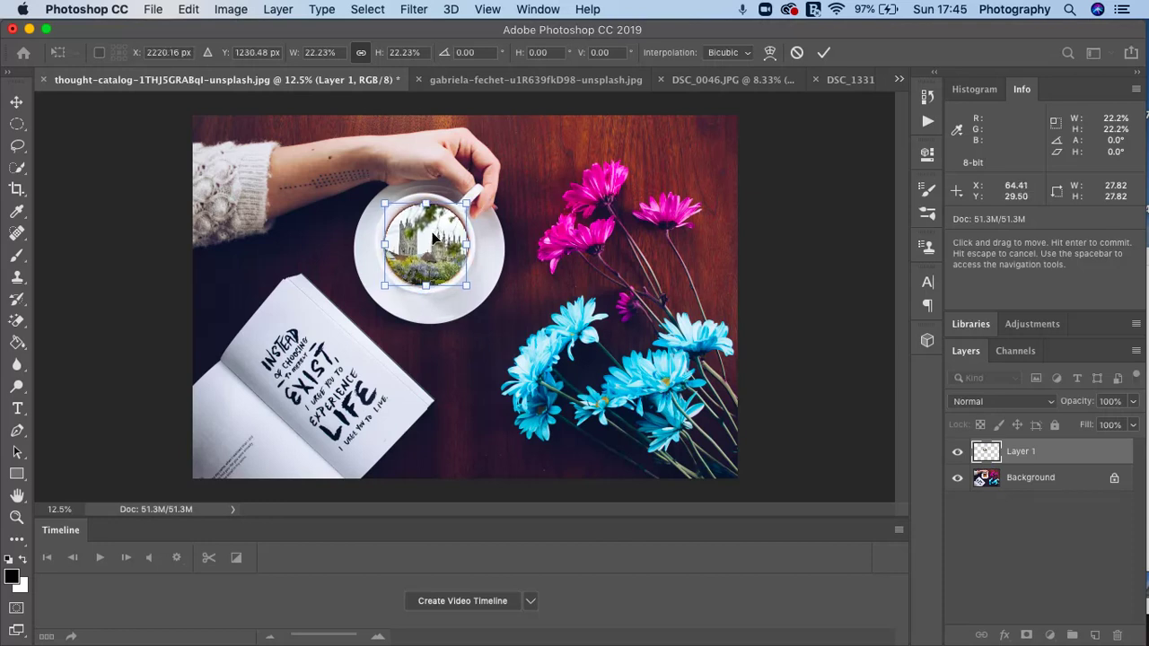
key(Return)
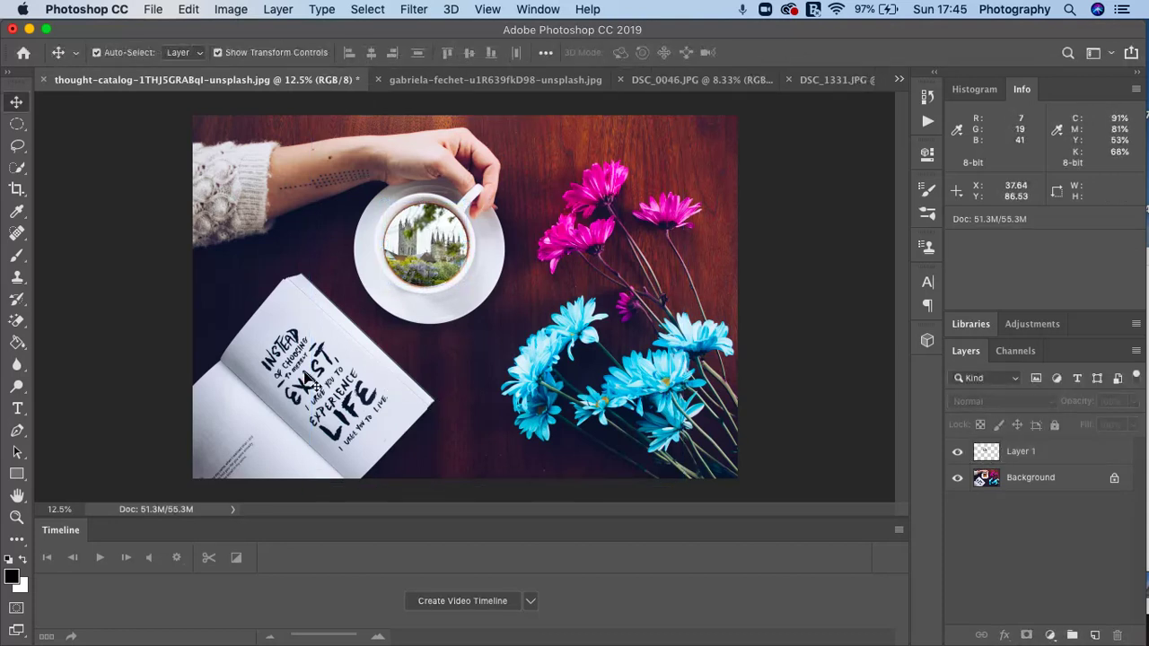
Zoom in to inspect the cathedral in the cup, zoom back out, then switch to DSC_1331.JPG
click(16, 517)
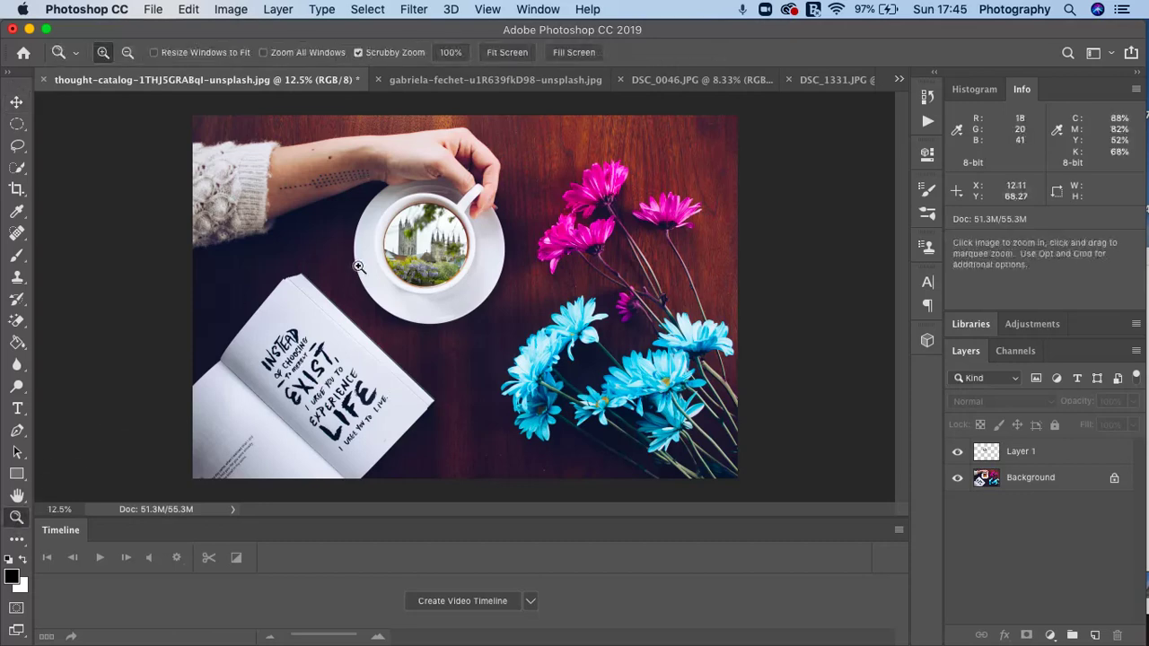
click(420, 265)
click(420, 265)
click(420, 265)
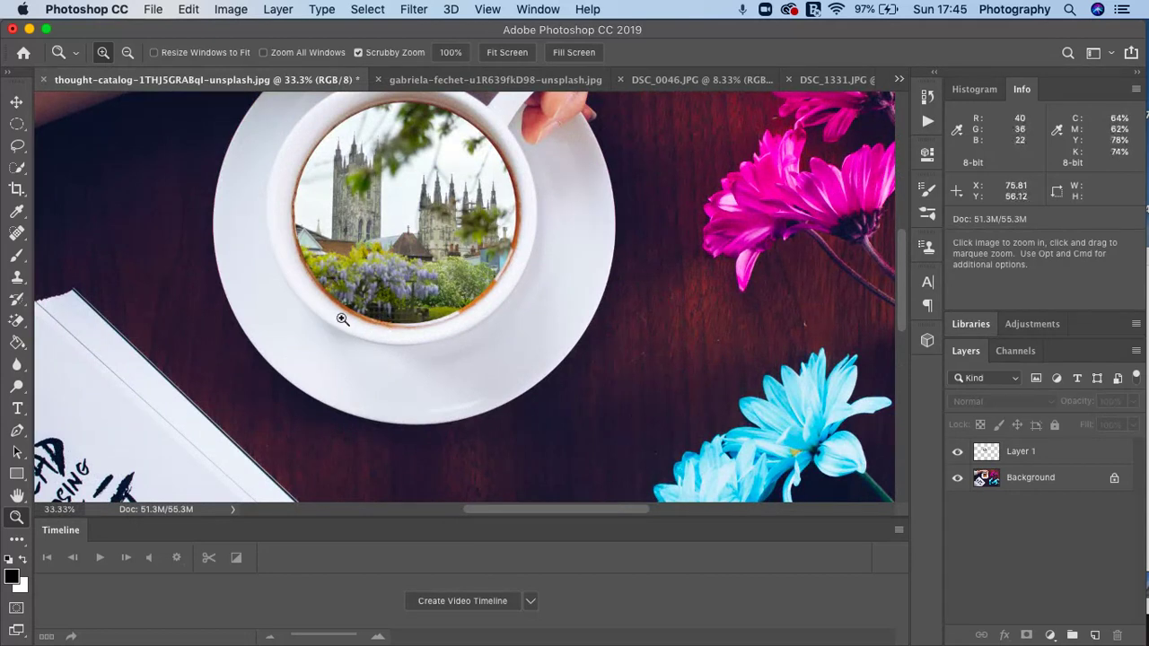
alt+click(398, 271)
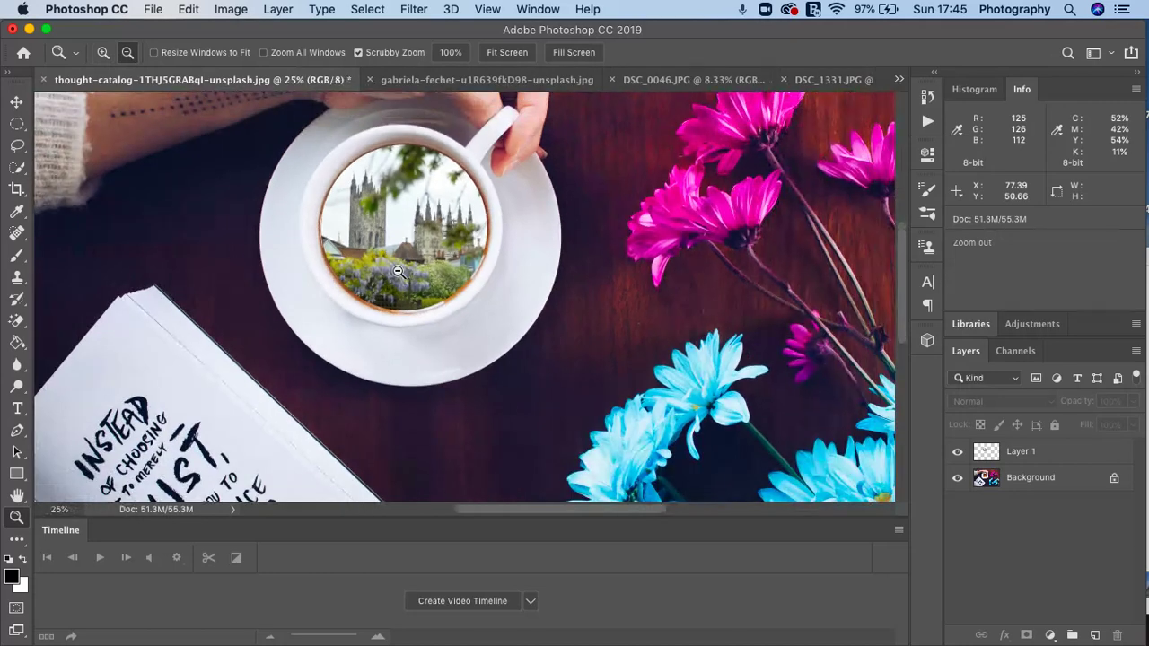
alt+click(398, 271)
alt+click(398, 271)
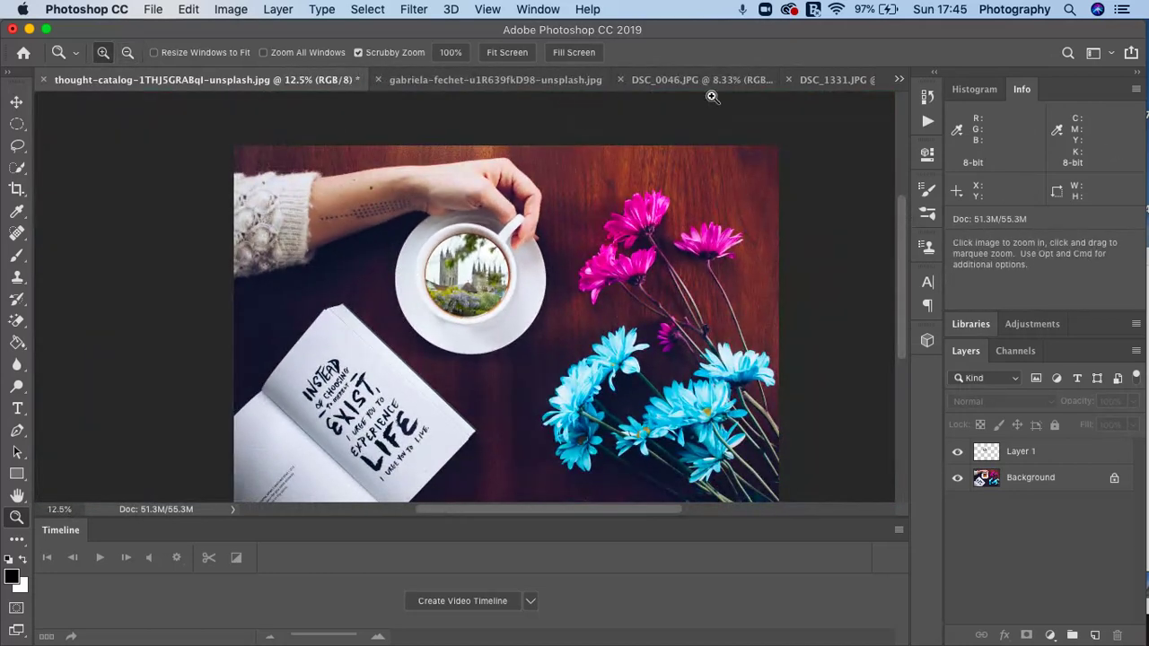
click(811, 83)
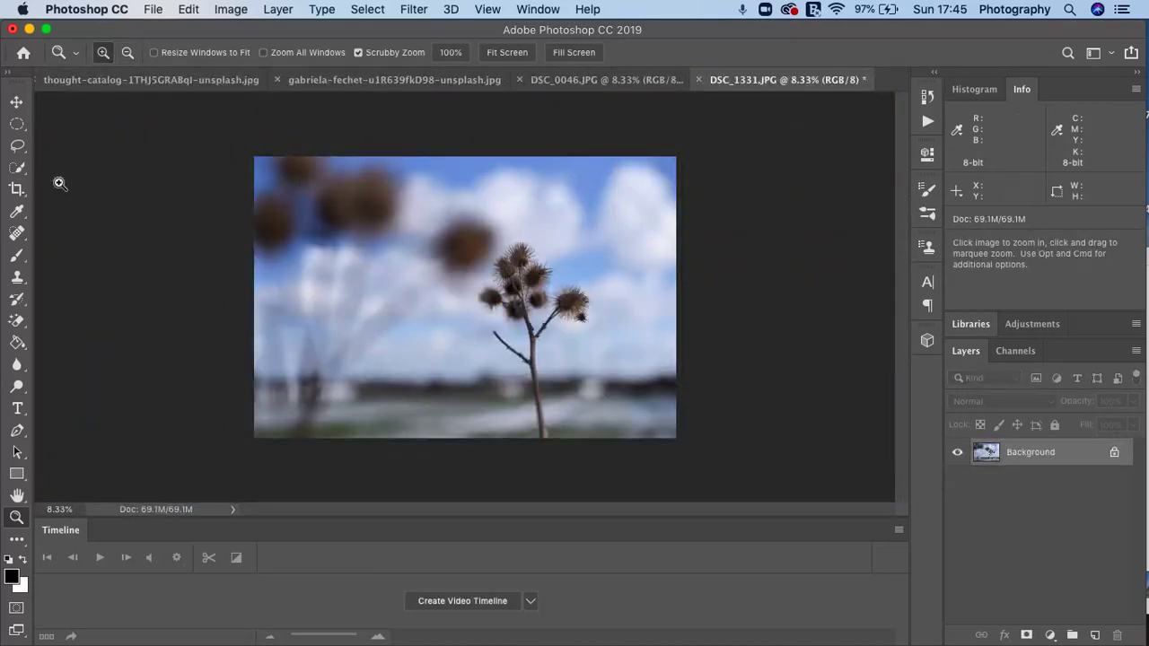
Draw a 29.17 × 29.17 circular selection around the thistle seed head and nudge it into position
click(19, 128)
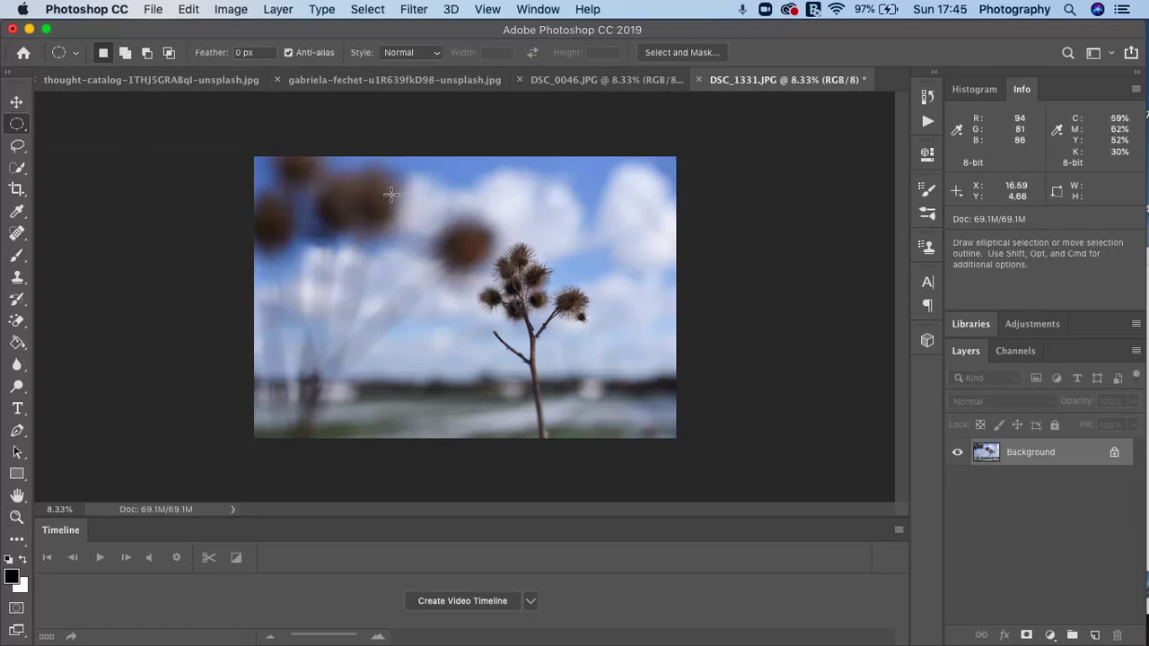
key(shift)
drag(391, 194, 723, 436)
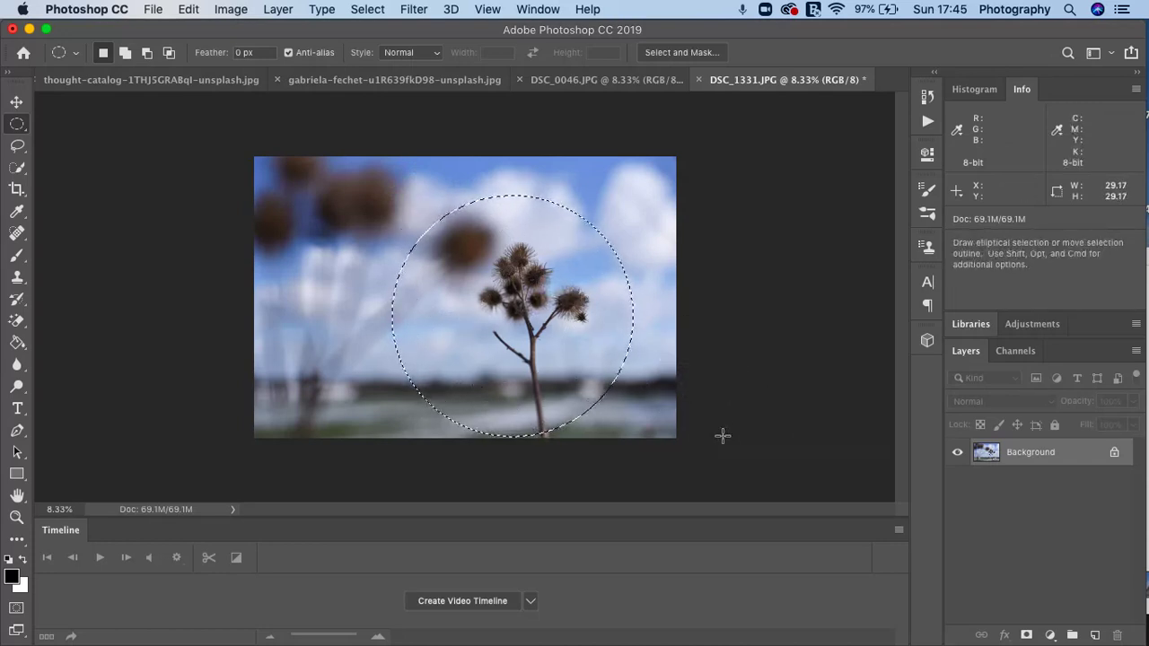
key(shift+Right)
key(shift+Right)
key(shift+Right)
key(shift+Right)
key(shift+Right)
key(shift+Right)
key(shift+Right)
key(shift+Right)
key(shift+Right)
key(shift+Right)
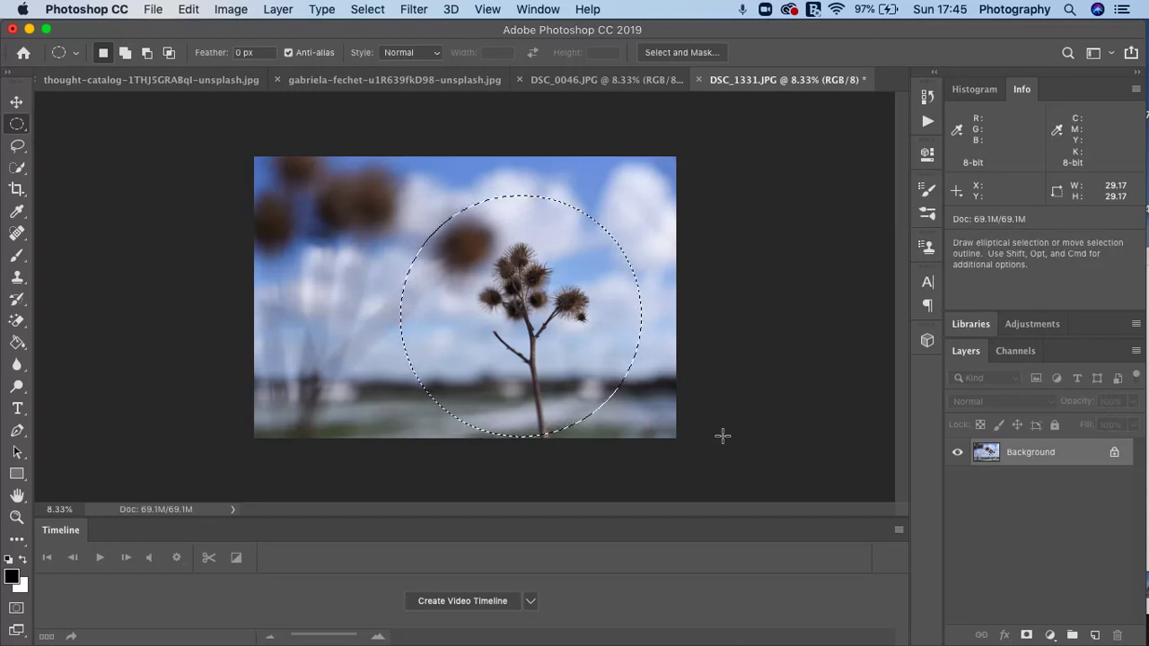
key(shift+Up)
key(shift+Up)
key(shift+Up)
key(shift+Up)
key(shift+Left)
key(shift+Left)
key(shift+Left)
key(shift+Left)
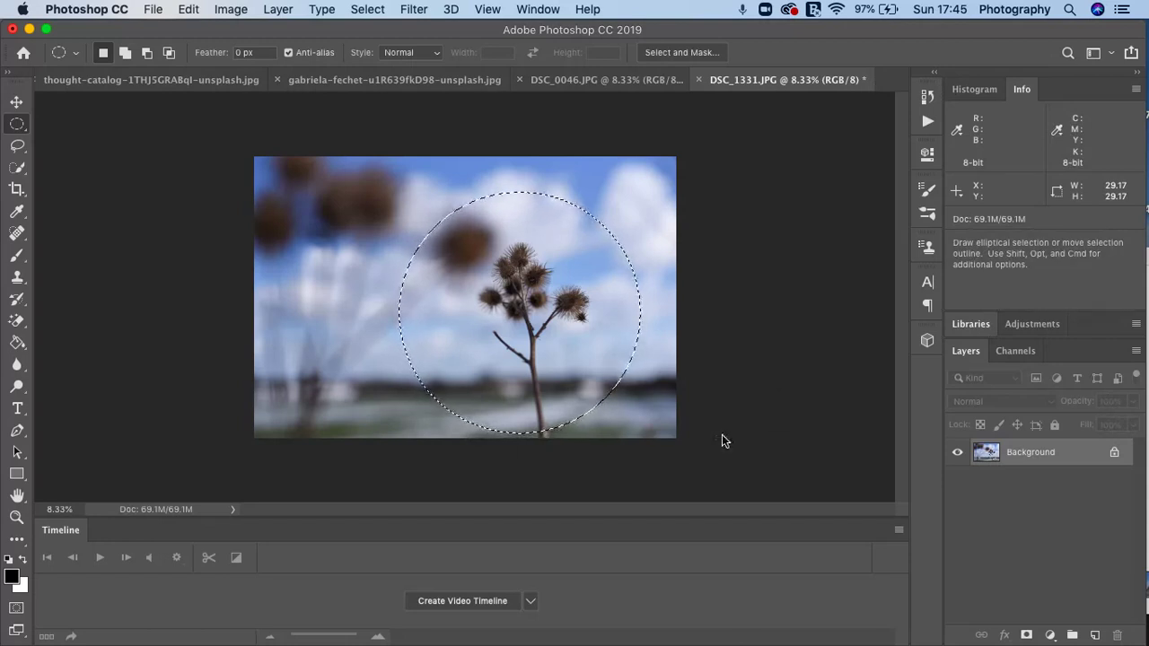
key(shift+Left)
key(shift+Left)
key(shift+Left)
key(shift+Left)
key(shift+Left)
key(shift+Left)
key(shift+Left)
key(shift+Down)
key(shift+Down)
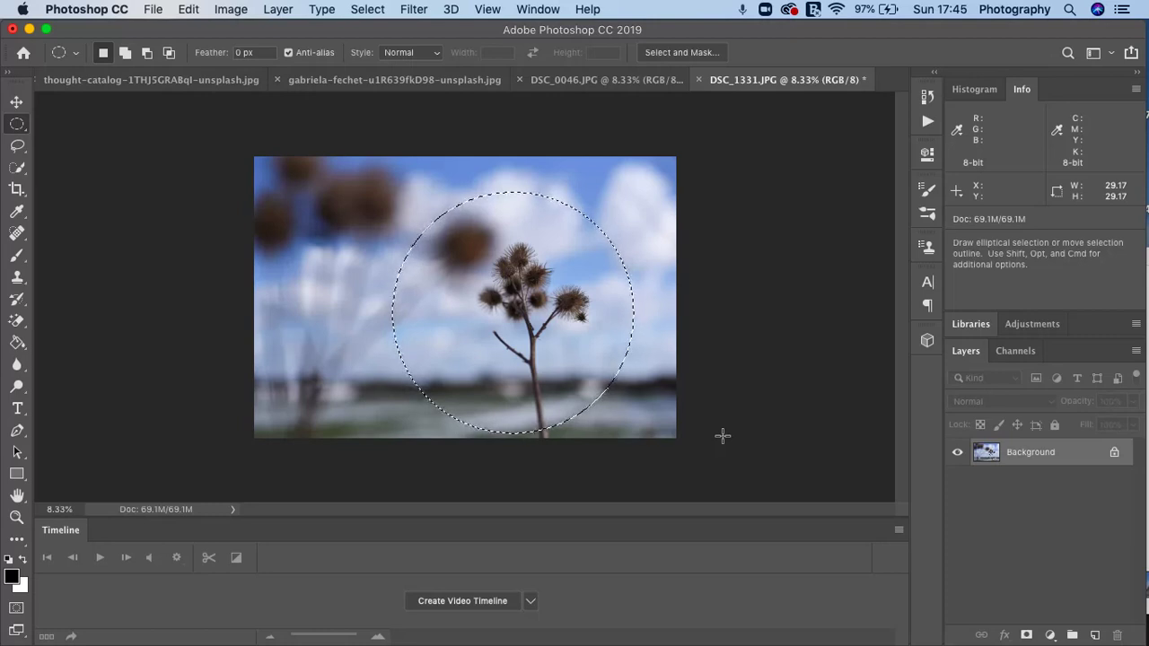
key(shift+Left)
key(shift+Left)
key(shift+Left)
key(shift+Left)
key(shift+Left)
key(shift+Down)
key(shift+Down)
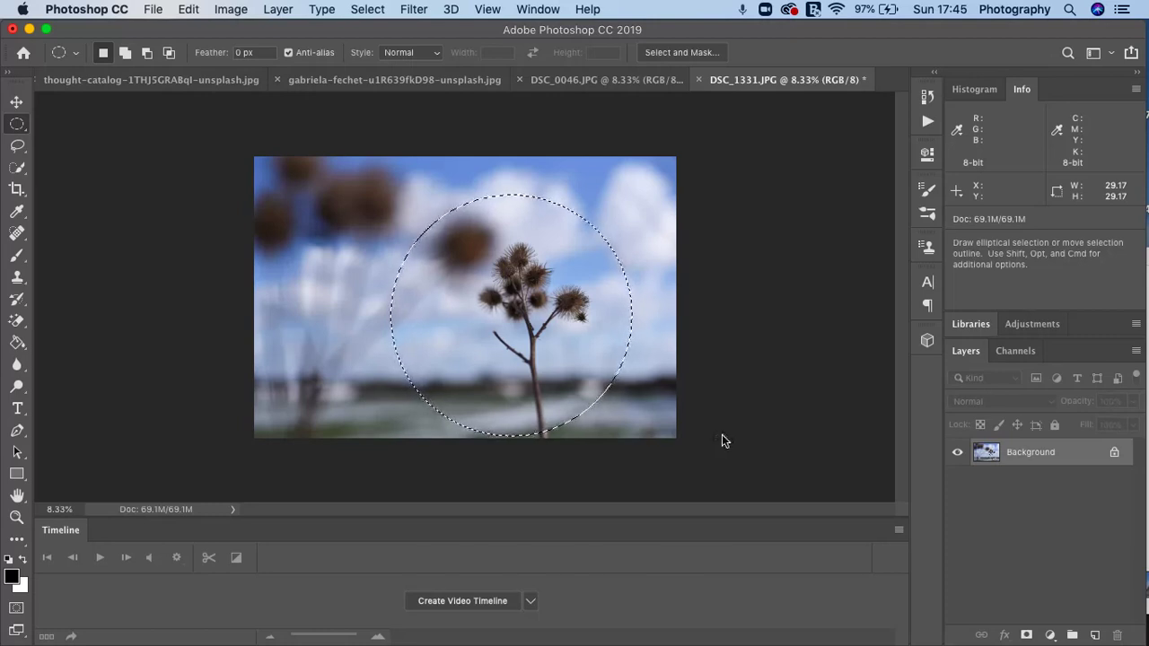
key(shift+Left)
key(shift+Left)
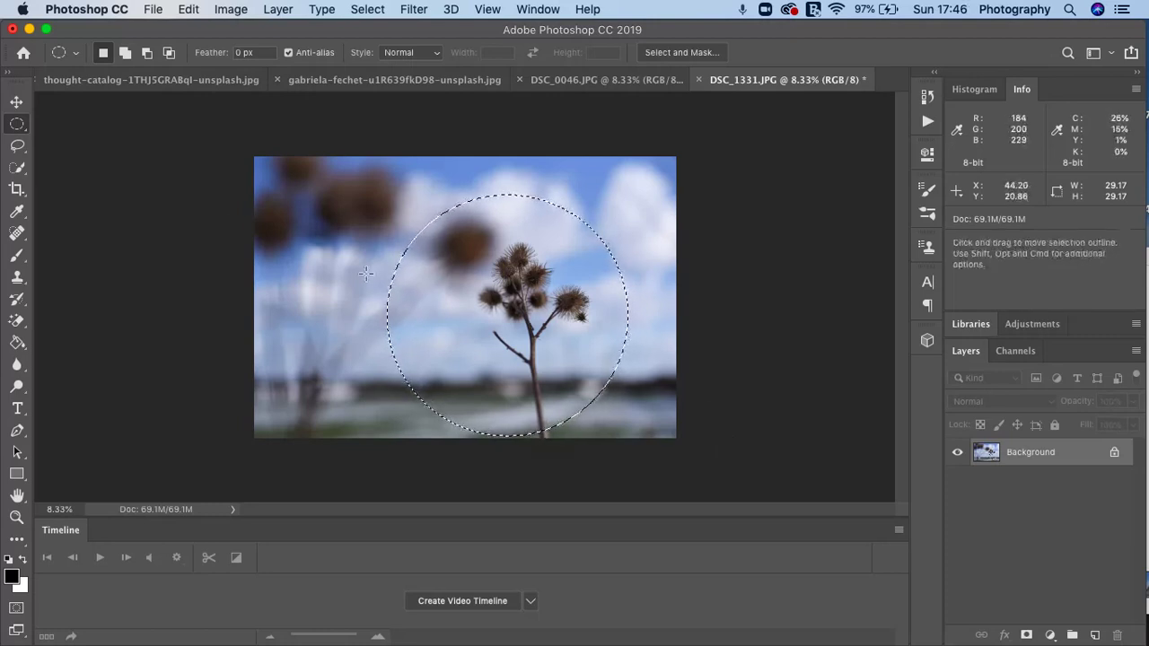
click(17, 102)
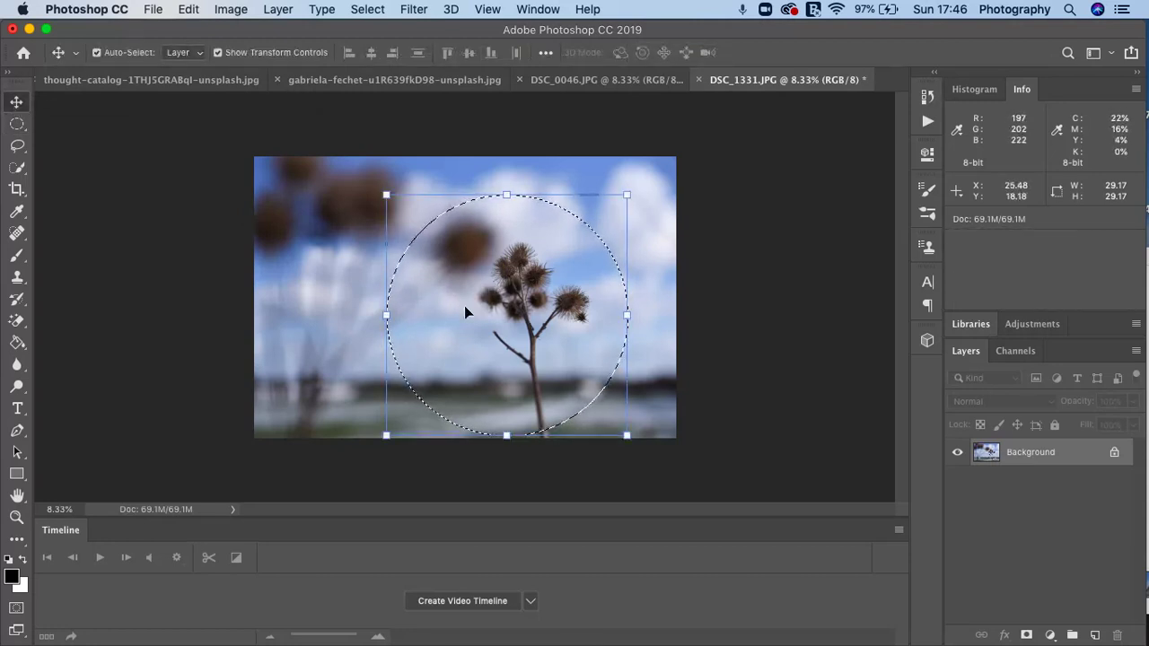
Drag the thistle circle into the gabriela-fechet coffee cup photo and shrink it over the cup
drag(464, 306, 353, 84)
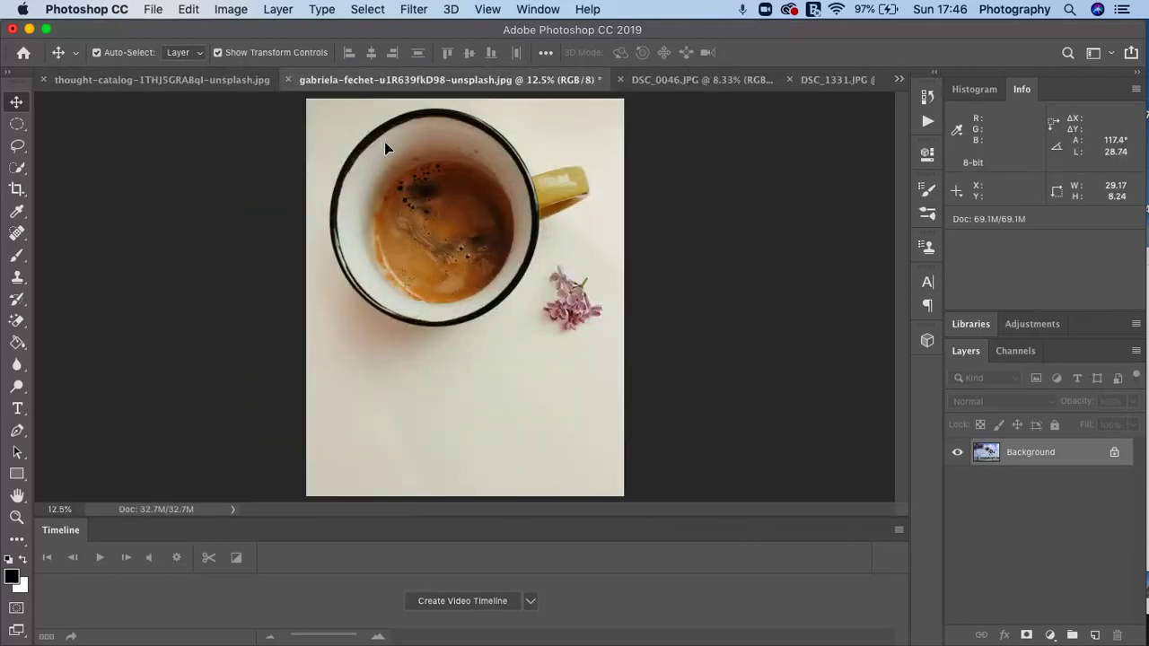
drag(385, 143, 412, 312)
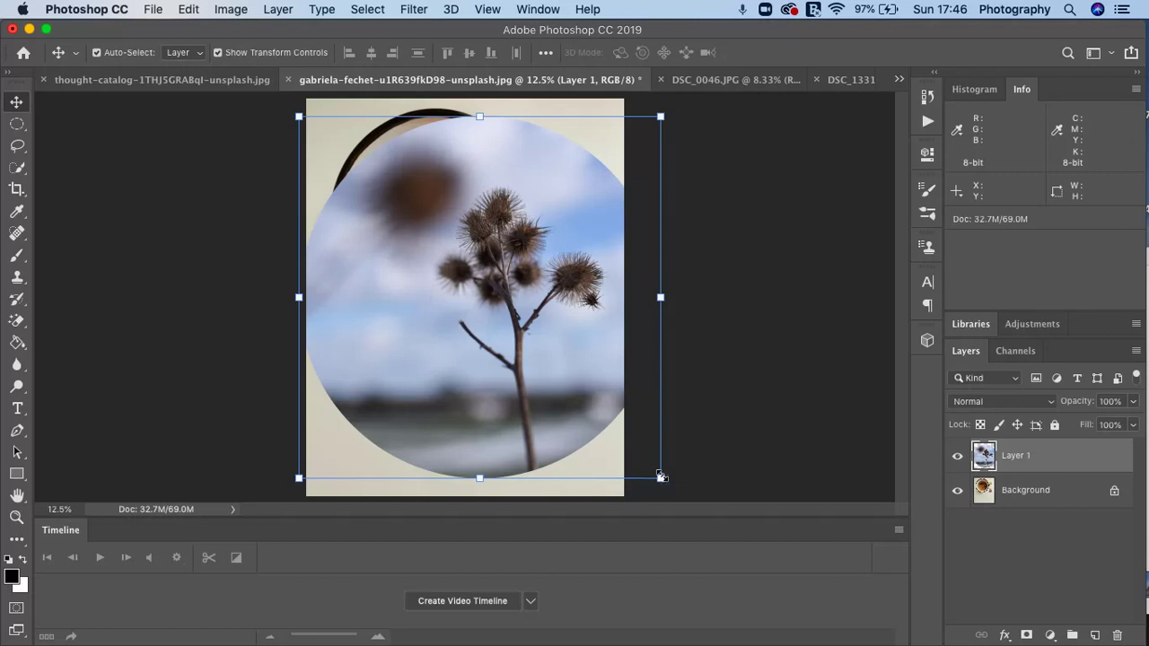
drag(661, 478, 473, 296)
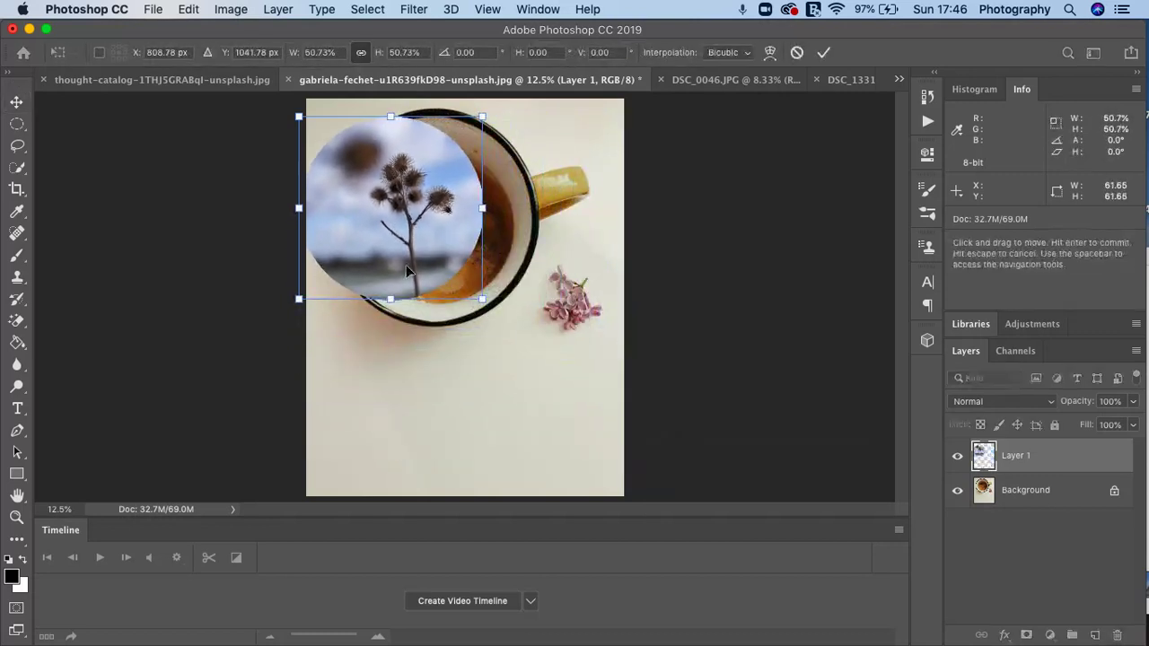
drag(433, 263, 462, 277)
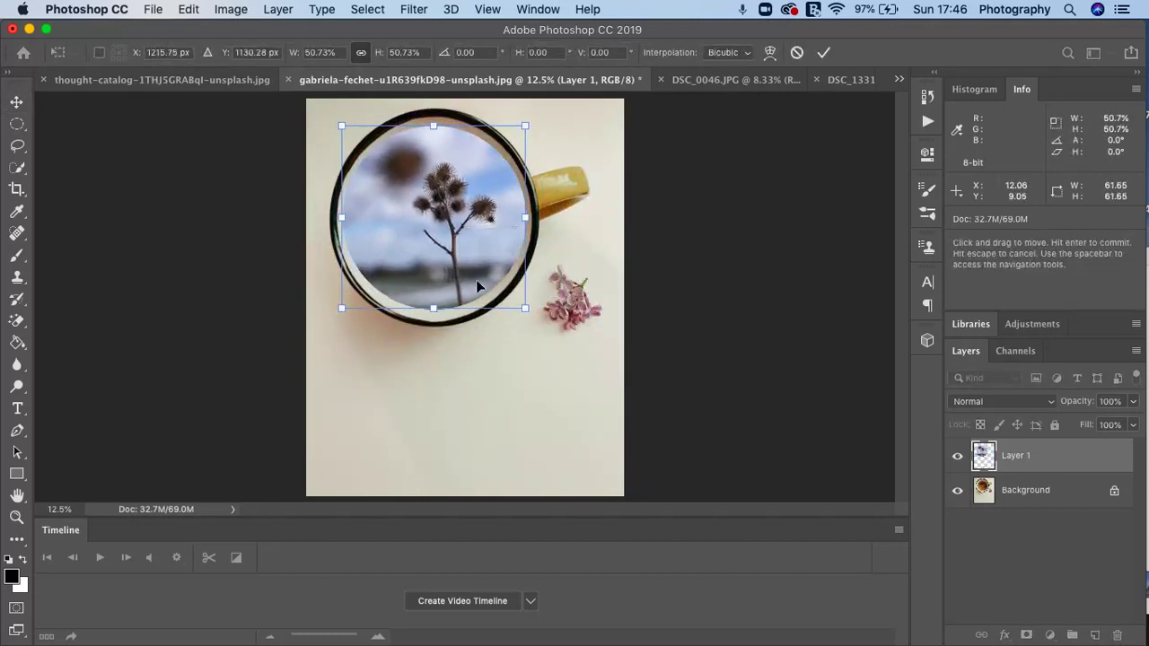
drag(528, 308, 494, 276)
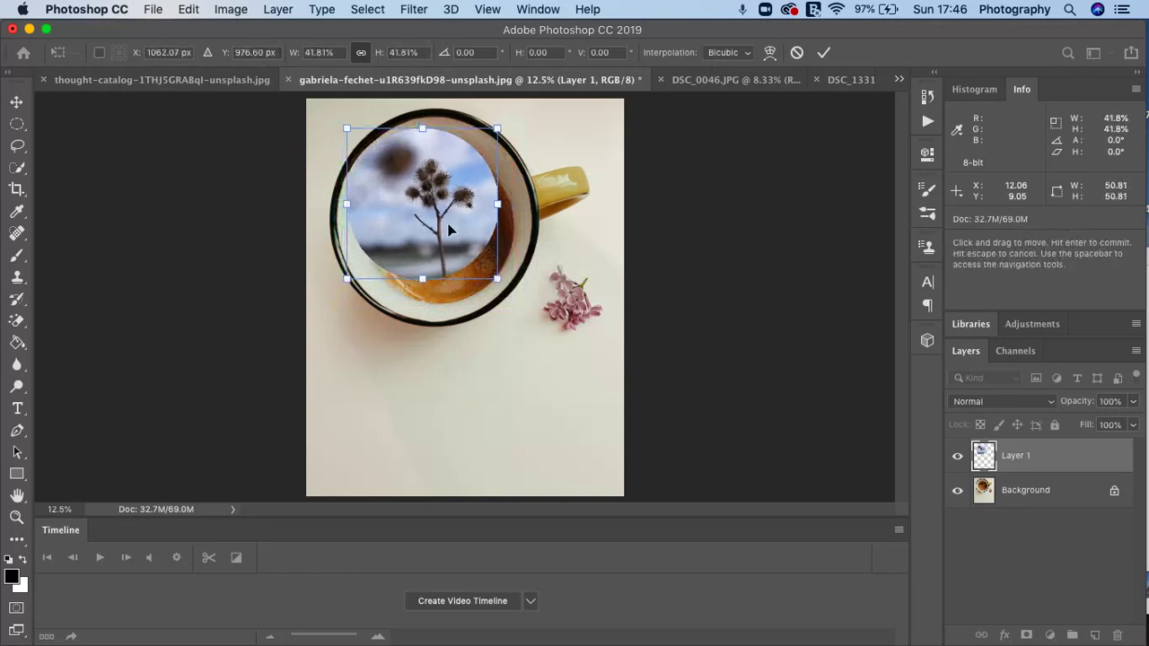
Fine-tune the thistle circle to about 42%, centred inside the cup's rim, and commit
drag(435, 227, 452, 243)
drag(512, 145, 503, 155)
drag(427, 212, 434, 215)
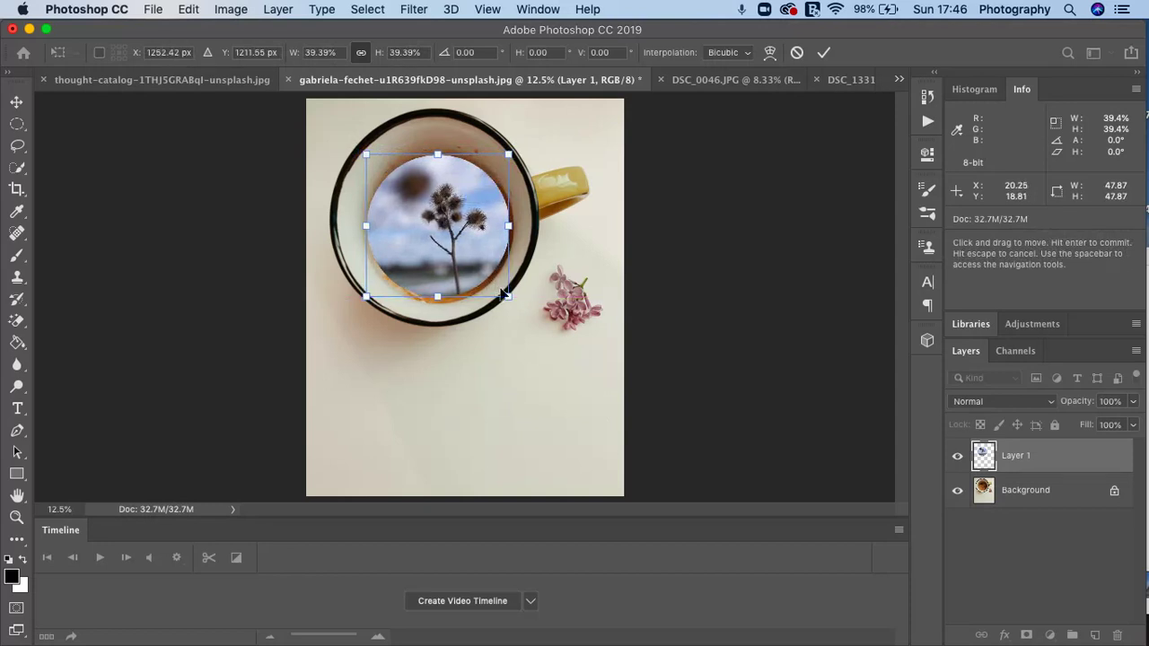
drag(507, 297, 509, 303)
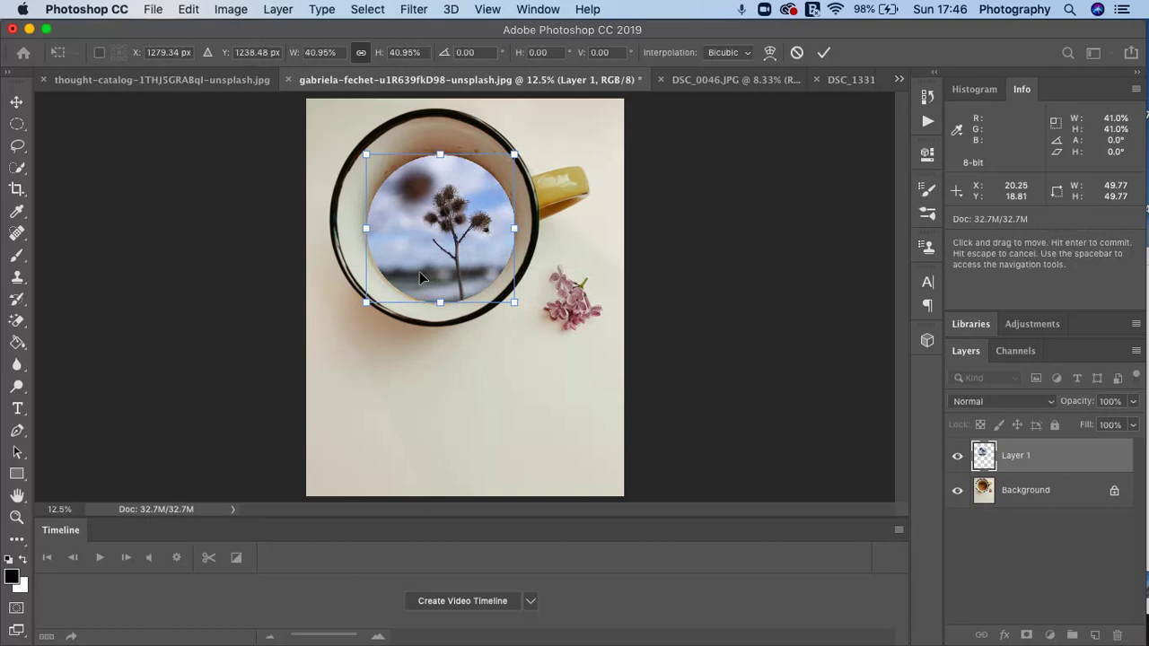
drag(422, 278, 423, 281)
drag(364, 157, 359, 153)
key(Return)
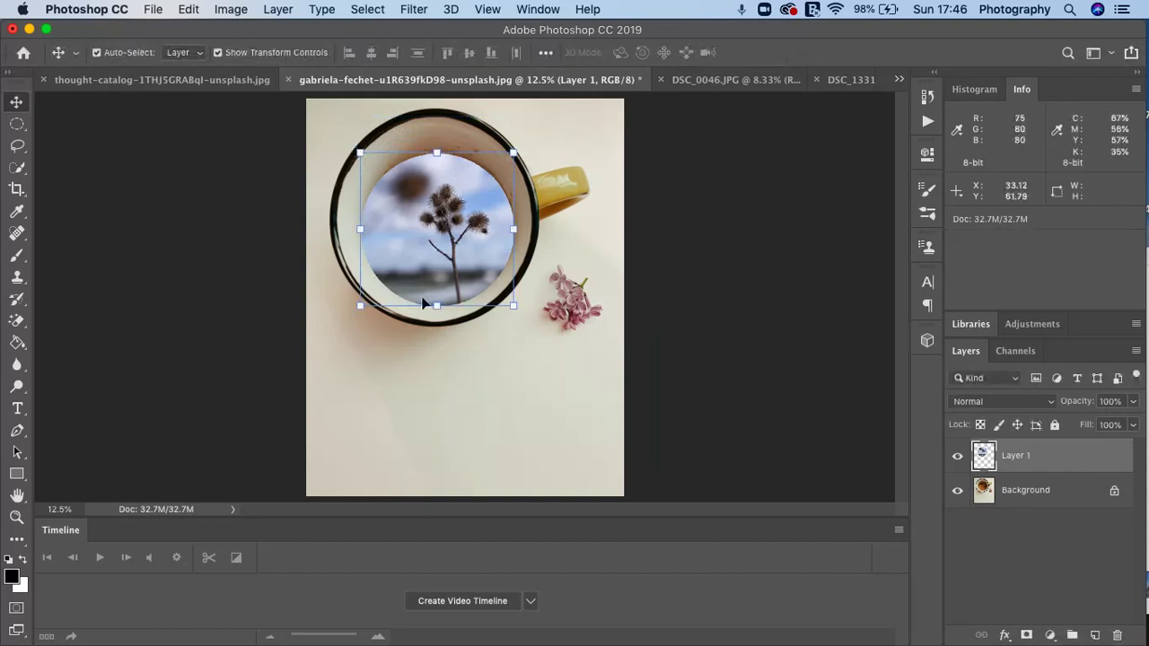
click(488, 386)
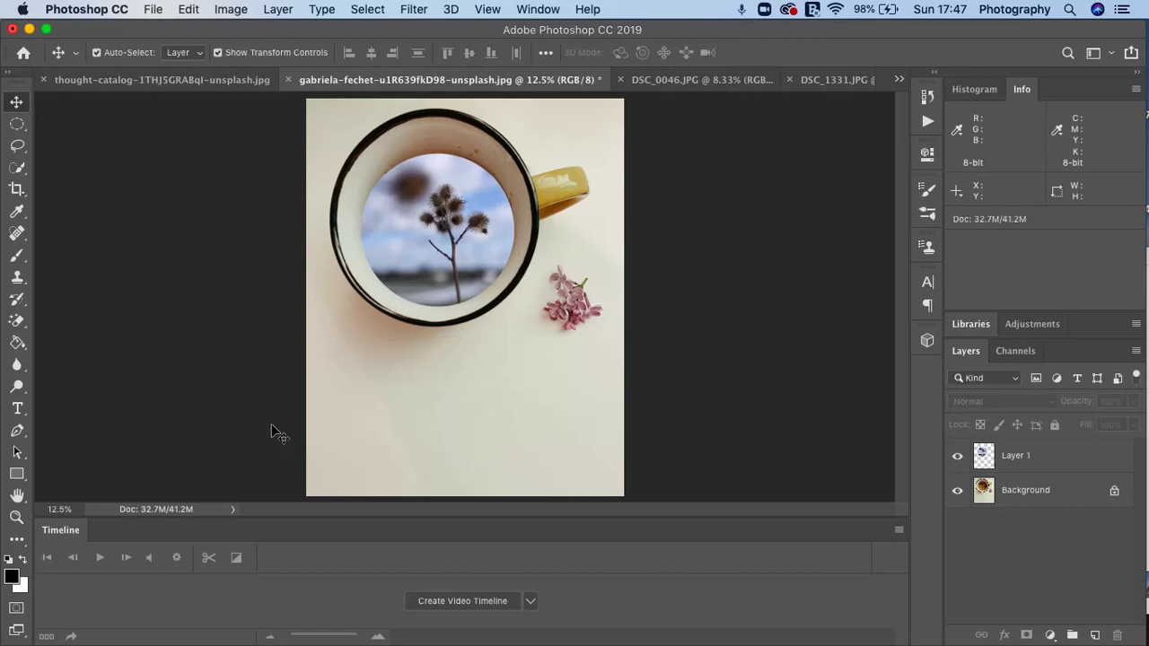
mouse_move(759, 628)
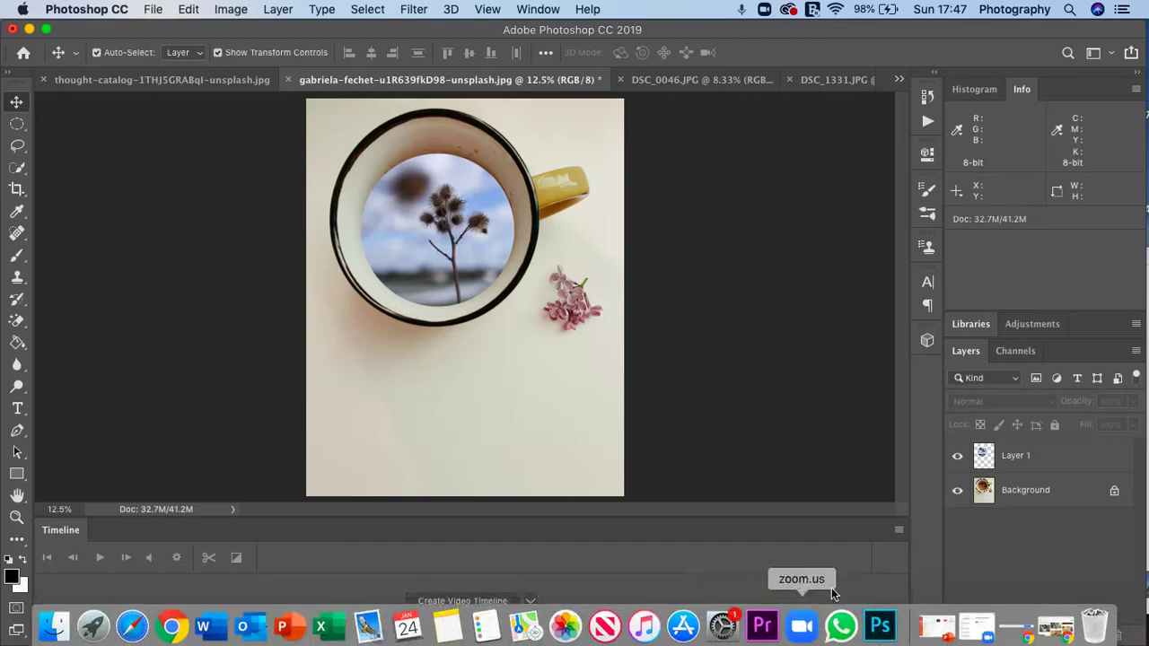